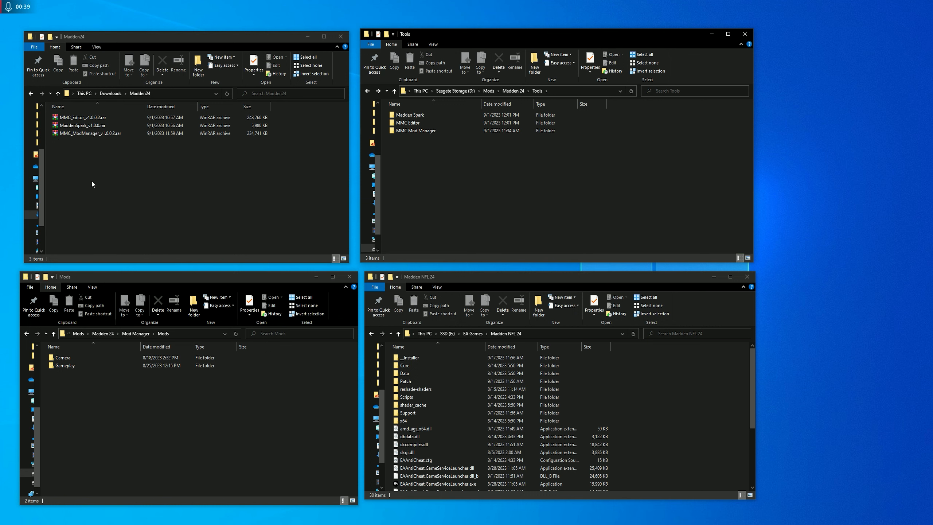
Step: Extract all contents of MMC_Editor_v1.0.0.2.rar into the MMC Editor folder inside Tools, and close the archive
{"action": "left_click", "coordinate": [92, 134]}
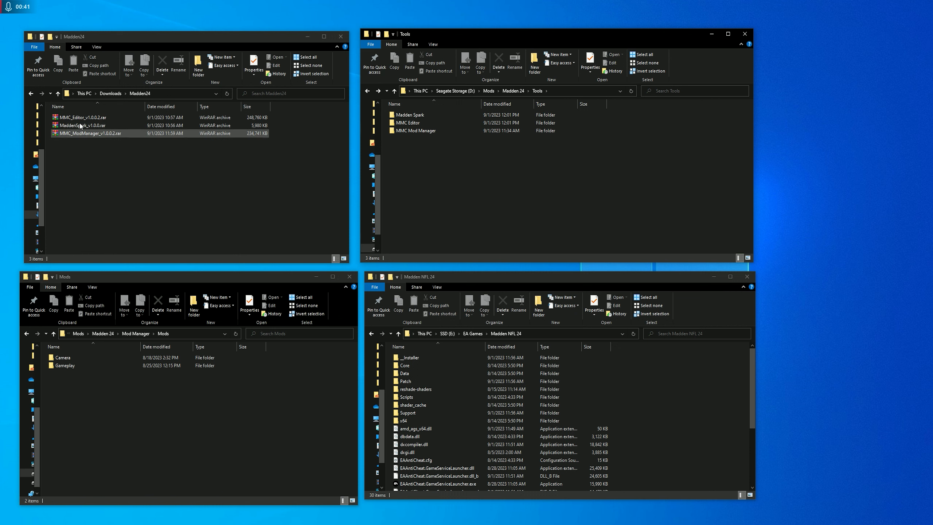
{"action": "left_click", "coordinate": [111, 142]}
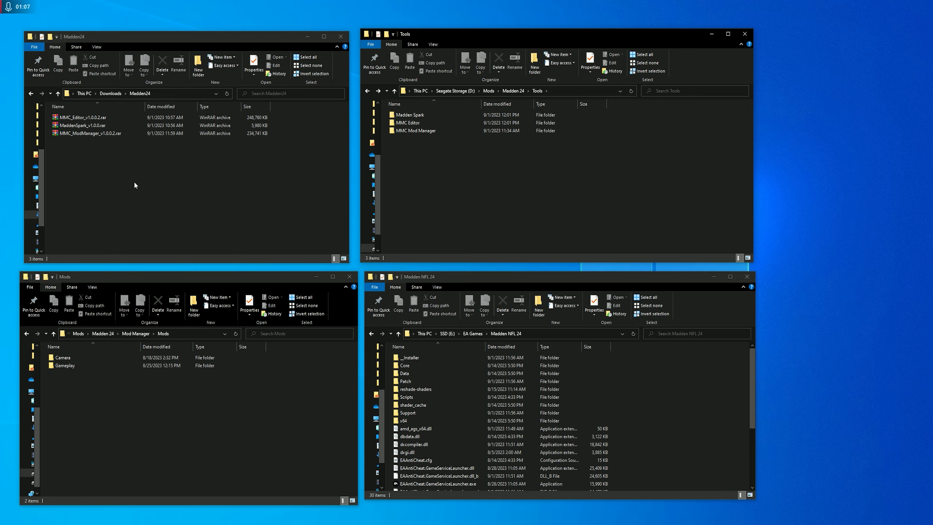
{"action": "double_click", "coordinate": [117, 115]}
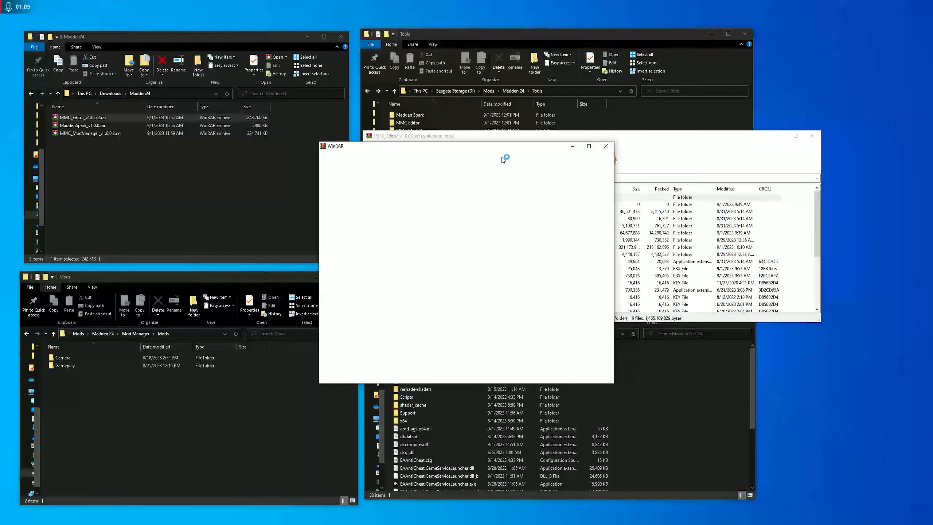
{"action": "left_click", "coordinate": [610, 146]}
{"action": "left_click_drag", "start_coordinate": [603, 135], "coordinate": [665, 165]}
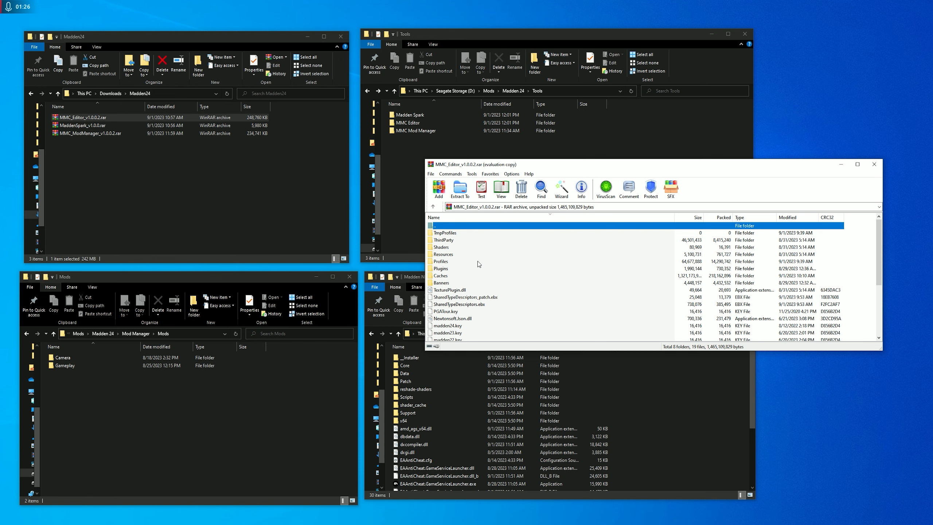
{"action": "scroll", "coordinate": [465, 238], "scroll_direction": "down", "scroll_amount": 4}
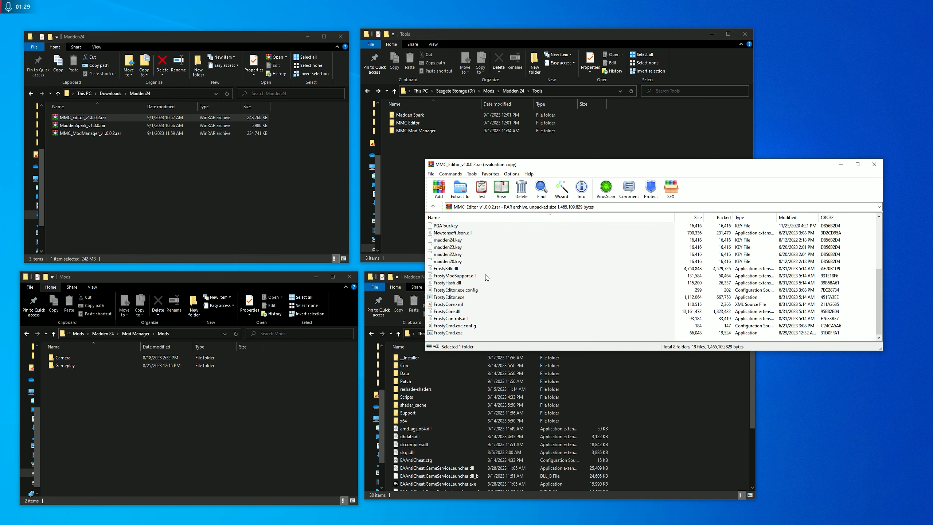
{"action": "key", "text": "ctrl+a"}
{"action": "left_click_drag", "start_coordinate": [497, 254], "coordinate": [407, 123]}
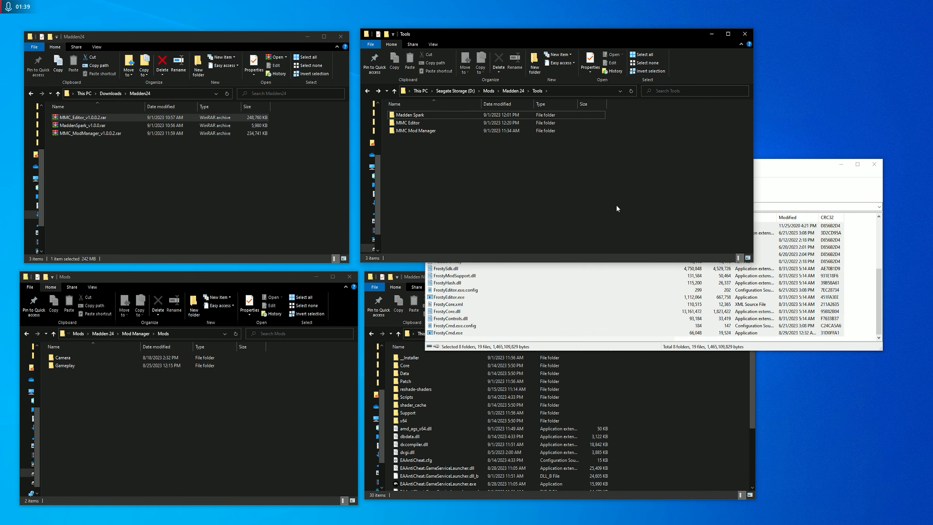
{"action": "left_click", "coordinate": [811, 161]}
{"action": "left_click", "coordinate": [875, 164]}
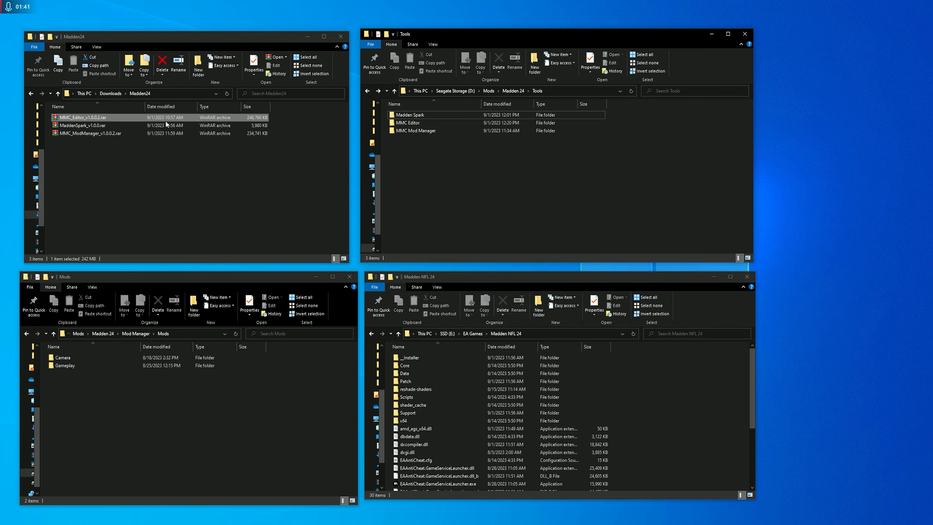
Step: Extract the contents of MaddenSpark_v1.0.0.rar into the Madden Spark folder inside Tools, and close the archive
{"action": "double_click", "coordinate": [110, 125]}
{"action": "left_click_drag", "start_coordinate": [478, 255], "coordinate": [416, 120]}
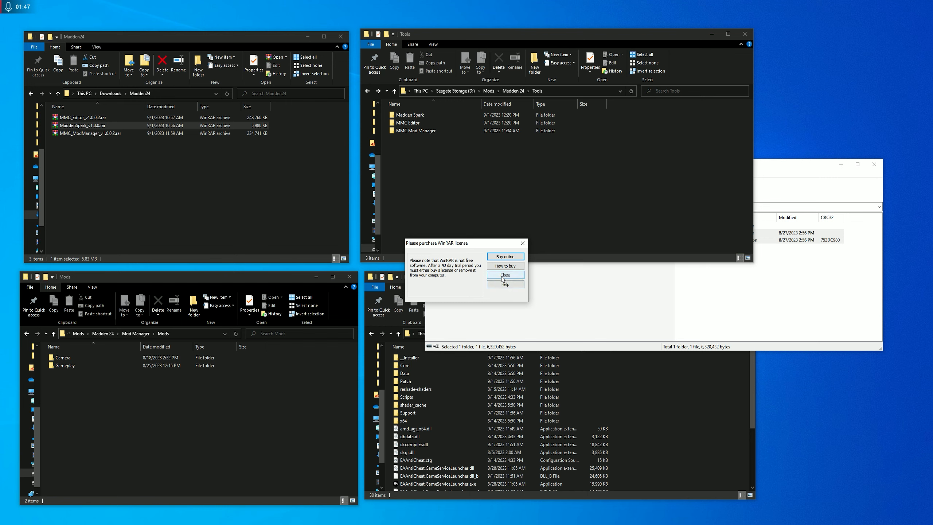
{"action": "left_click", "coordinate": [506, 276]}
{"action": "left_click", "coordinate": [874, 164]}
Step: Extract all contents of MMC_ModManager_v1.0.0.2.rar into the MMC Mod Manager folder inside Tools, and close the archive
{"action": "double_click", "coordinate": [117, 133]}
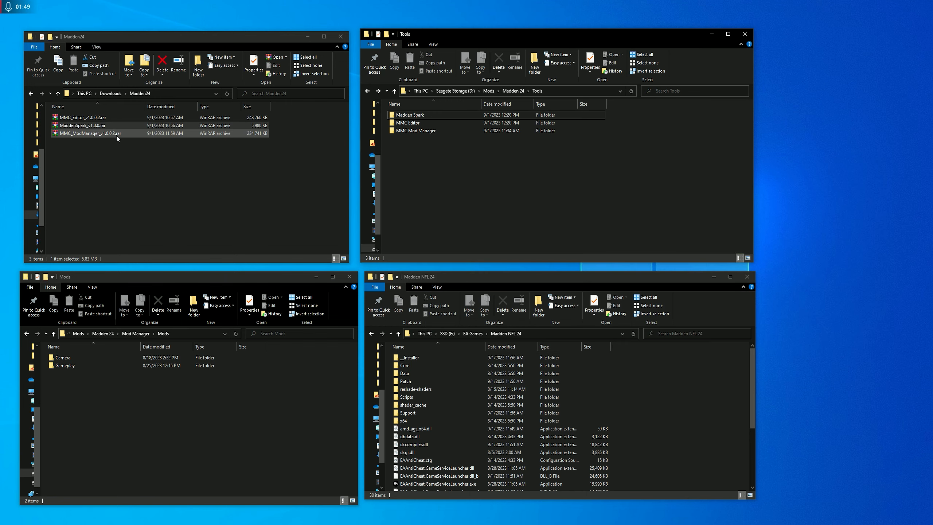
{"action": "scroll", "coordinate": [523, 261], "scroll_direction": "down", "scroll_amount": 1}
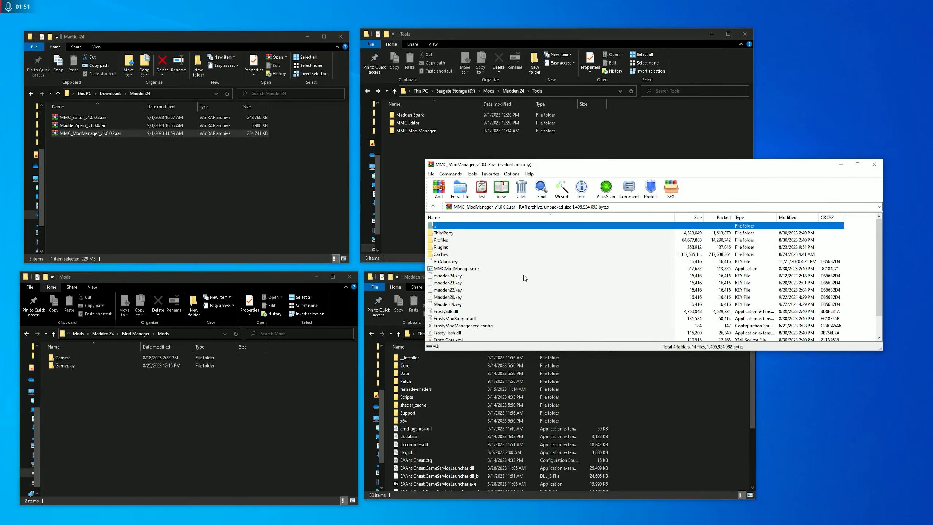
{"action": "left_click", "coordinate": [702, 262]}
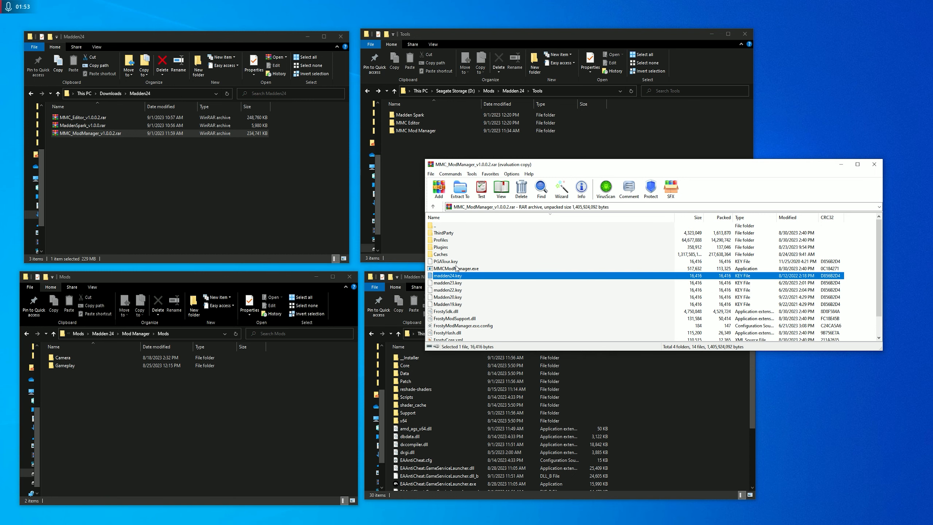
{"action": "key", "text": "ctrl+a"}
{"action": "left_click_drag", "start_coordinate": [477, 276], "coordinate": [416, 135]}
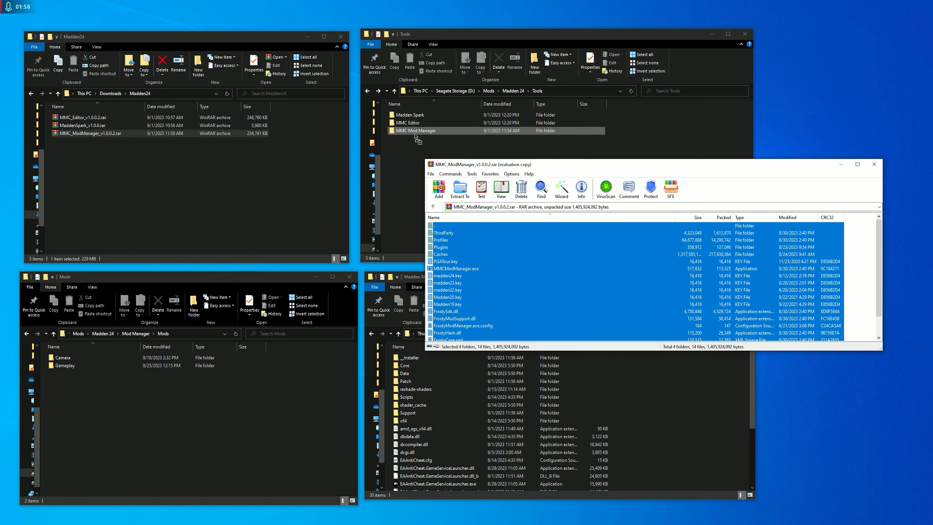
{"action": "left_click_drag", "start_coordinate": [414, 135], "coordinate": [414, 133]}
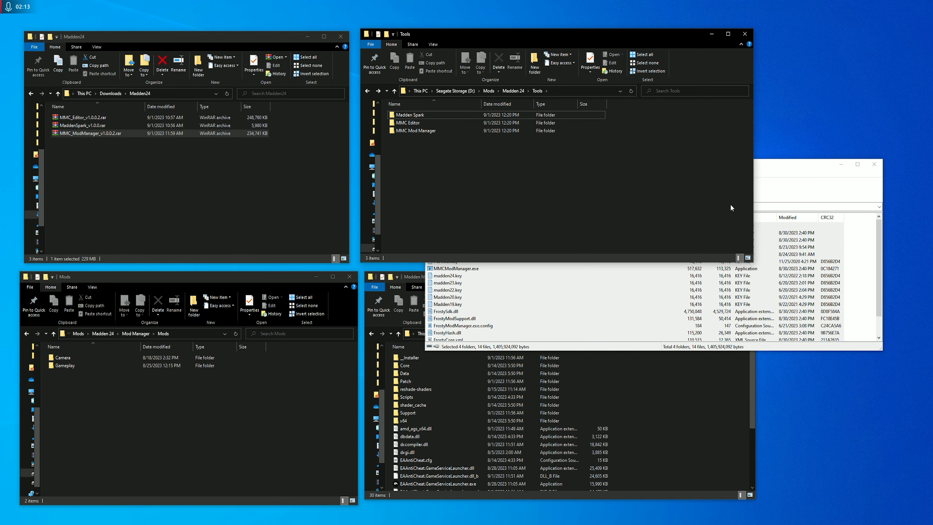
{"action": "left_click", "coordinate": [794, 203]}
{"action": "left_click_drag", "start_coordinate": [771, 167], "coordinate": [636, 183]}
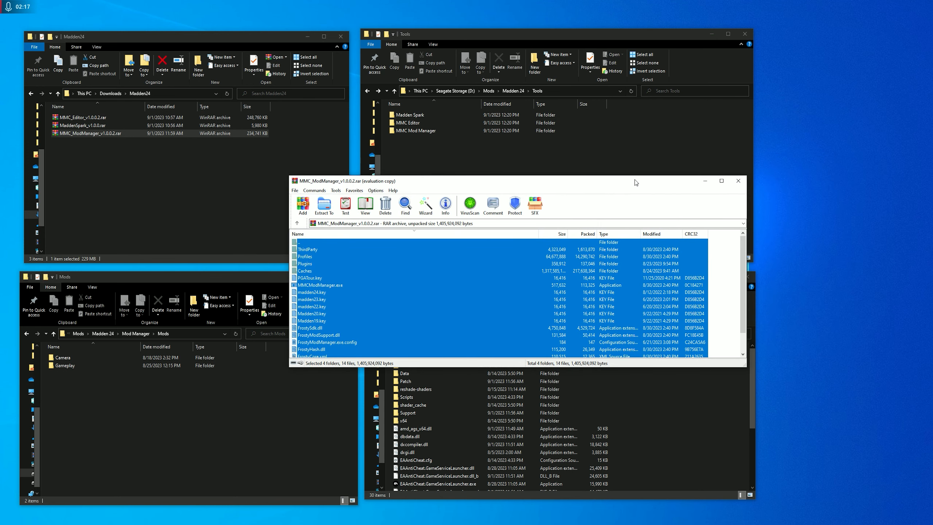
{"action": "left_click", "coordinate": [739, 181]}
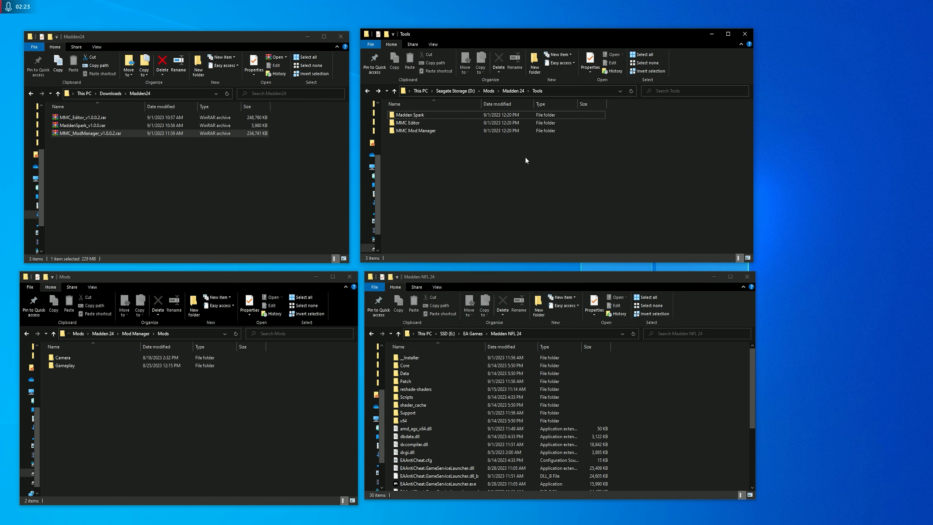
Step: Check the extracted files in the Madden Spark, MMC Editor and MMC Mod Manager folders, ending in the Madden Spark folder
{"action": "double_click", "coordinate": [446, 117]}
{"action": "key", "text": "alt+Left"}
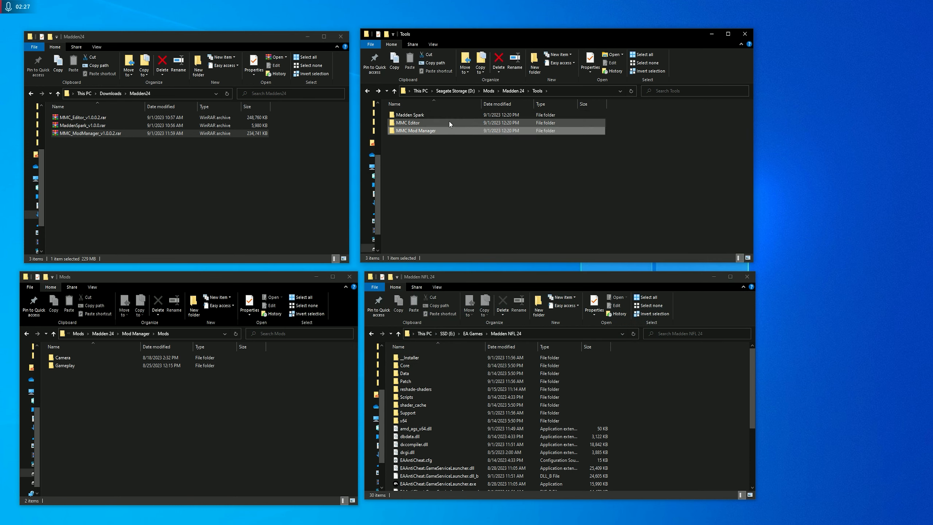
{"action": "double_click", "coordinate": [449, 121]}
{"action": "scroll", "coordinate": [441, 134], "scroll_direction": "down", "scroll_amount": 3}
{"action": "key", "text": "alt+Left"}
{"action": "double_click", "coordinate": [435, 131]}
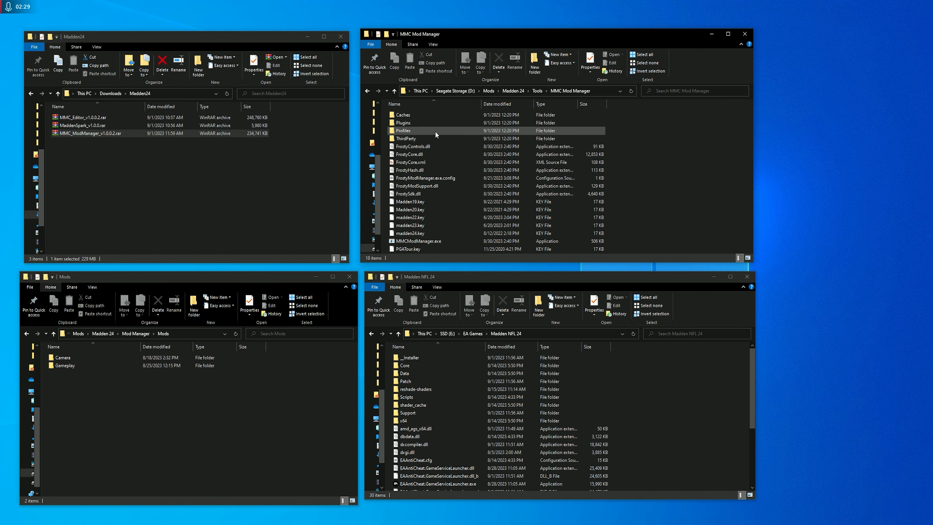
{"action": "key", "text": "alt+Left"}
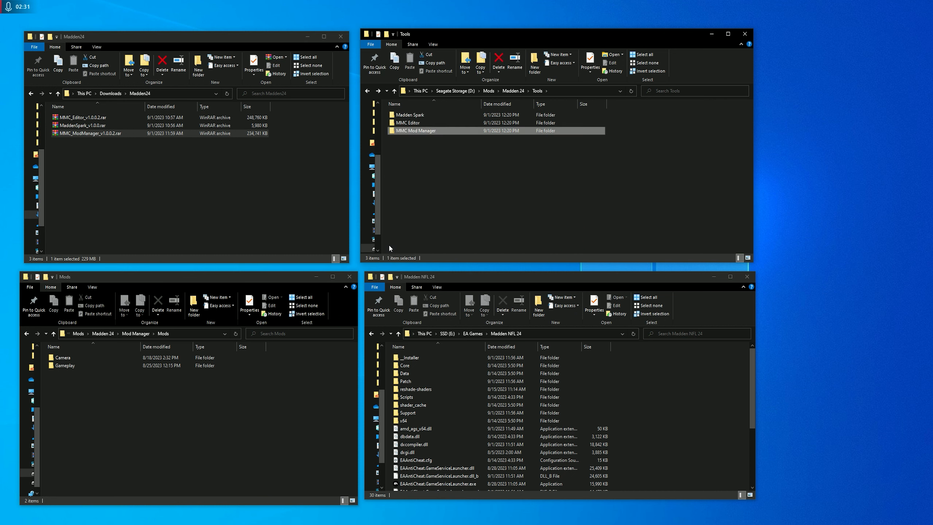
{"action": "left_click", "coordinate": [512, 156]}
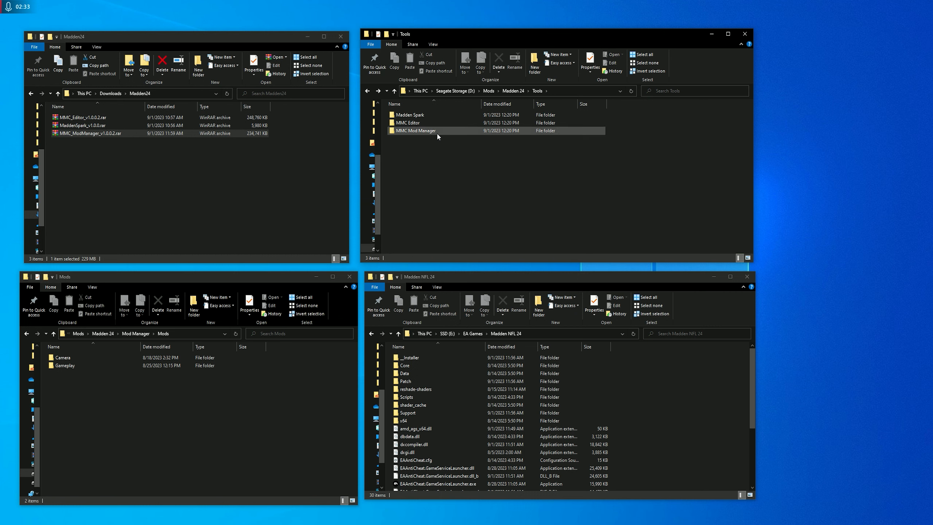
{"action": "double_click", "coordinate": [443, 115]}
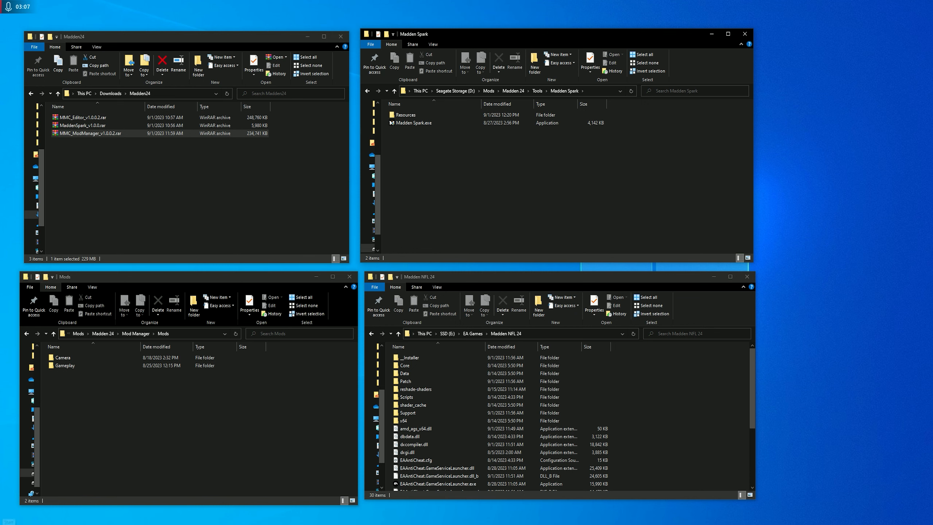
Step: Switch to Windows Security and view the details of the most recent Remediation incomplete item in the protection history
{"action": "left_click", "coordinate": [8, 522]}
{"action": "type", "text": "defend"}
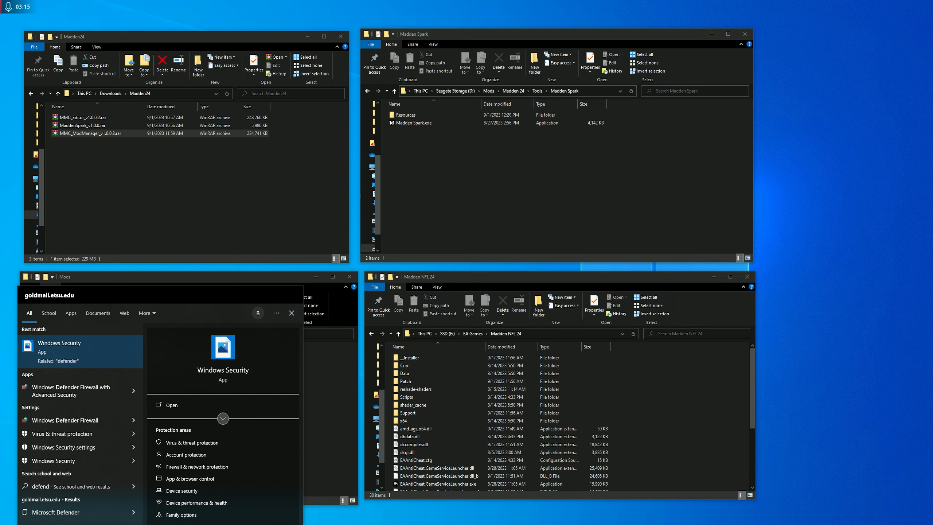
{"action": "key", "text": "Return"}
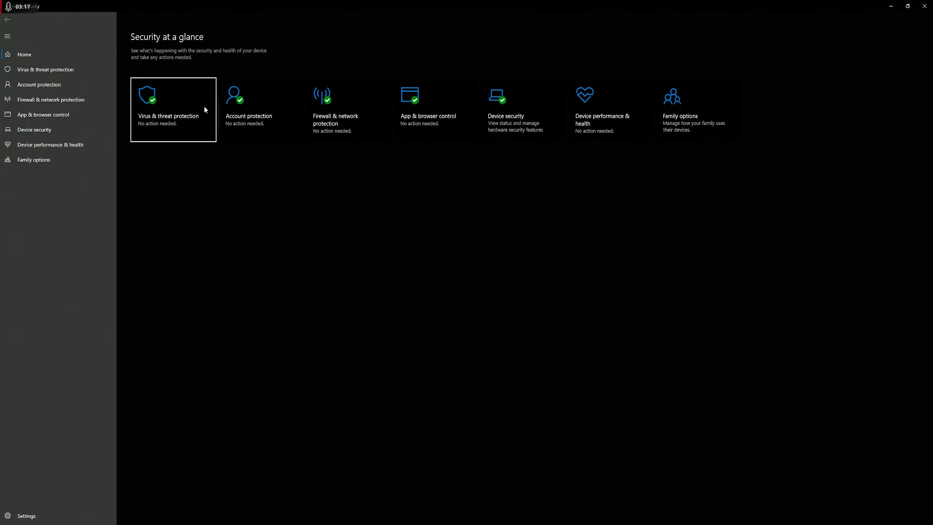
{"action": "left_click", "coordinate": [179, 131]}
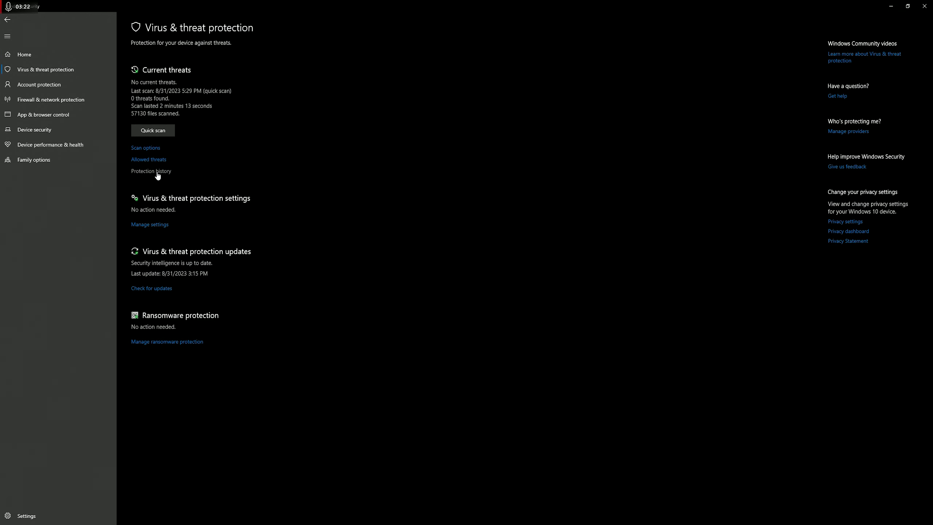
{"action": "left_click", "coordinate": [145, 174]}
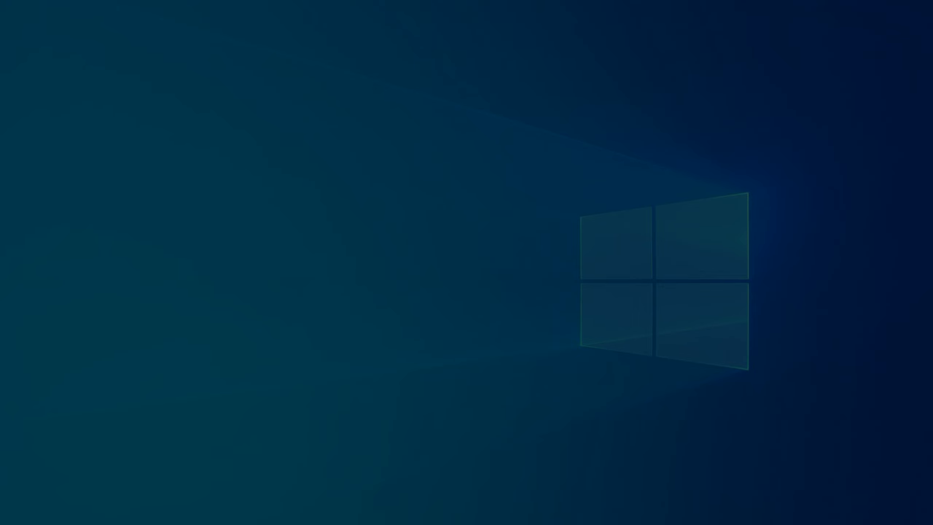
{"action": "left_click", "coordinate": [424, 313]}
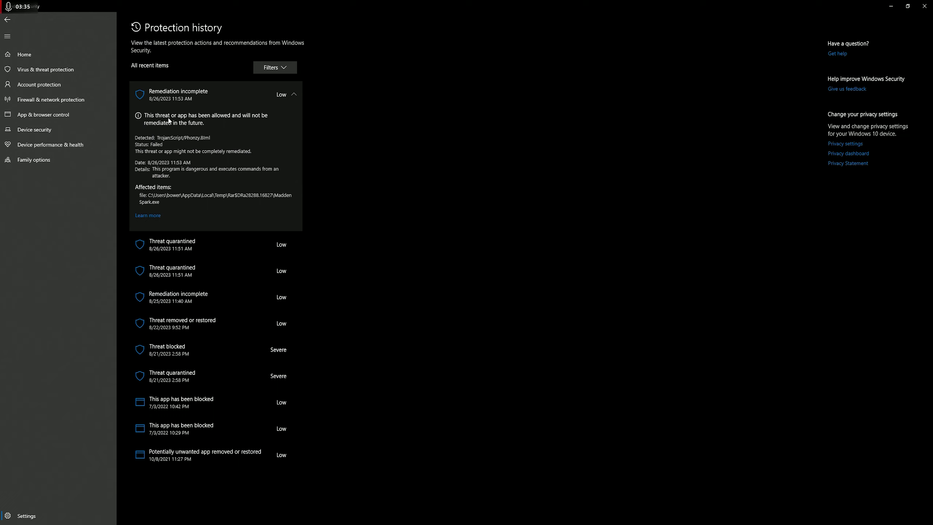
Step: Examine the affected file paths in the Remediation incomplete and Threat blocked history items, and close Windows Security
{"action": "double_click", "coordinate": [283, 195]}
{"action": "double_click", "coordinate": [149, 202]}
{"action": "left_click", "coordinate": [191, 208]}
{"action": "left_click", "coordinate": [273, 357]}
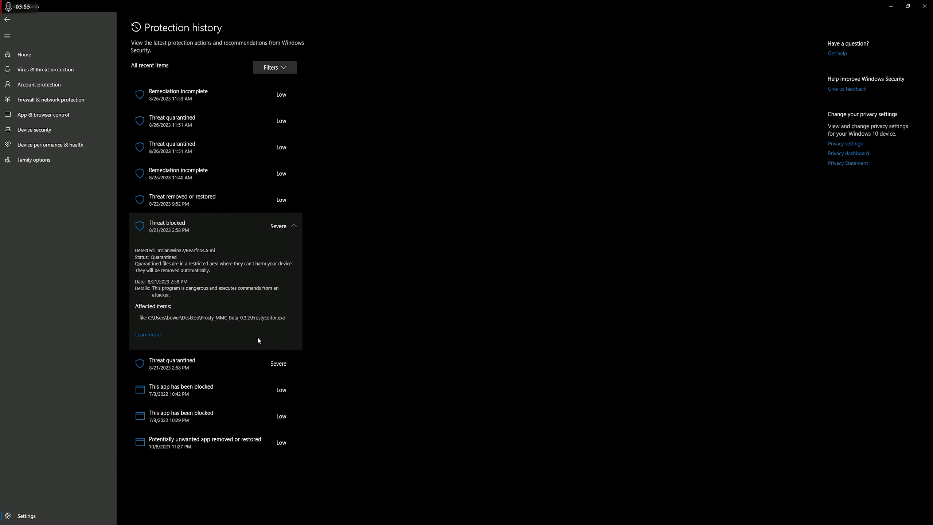
{"action": "double_click", "coordinate": [271, 316]}
{"action": "left_click", "coordinate": [376, 237]}
{"action": "left_click", "coordinate": [924, 5]}
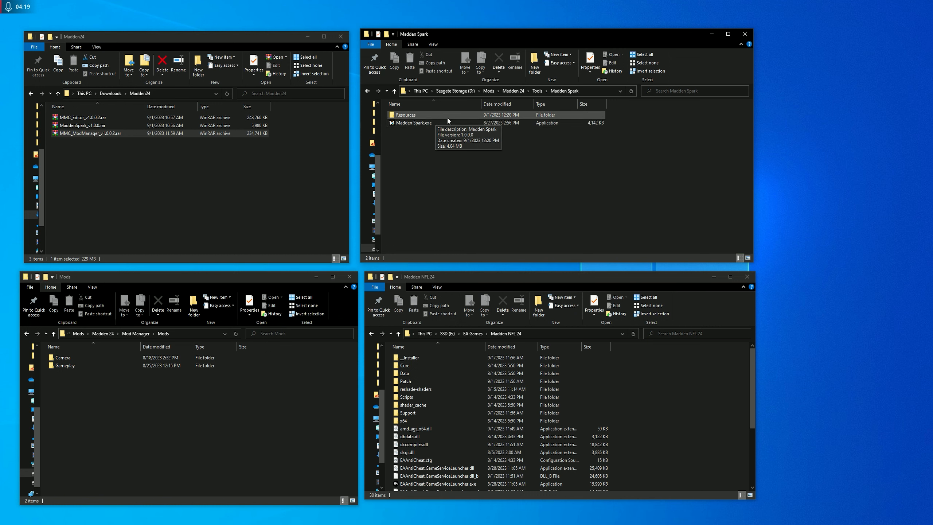
Step: Check the contents of the Resources folder, and run Madden Spark.exe with permission to make changes to the device
{"action": "double_click", "coordinate": [432, 115]}
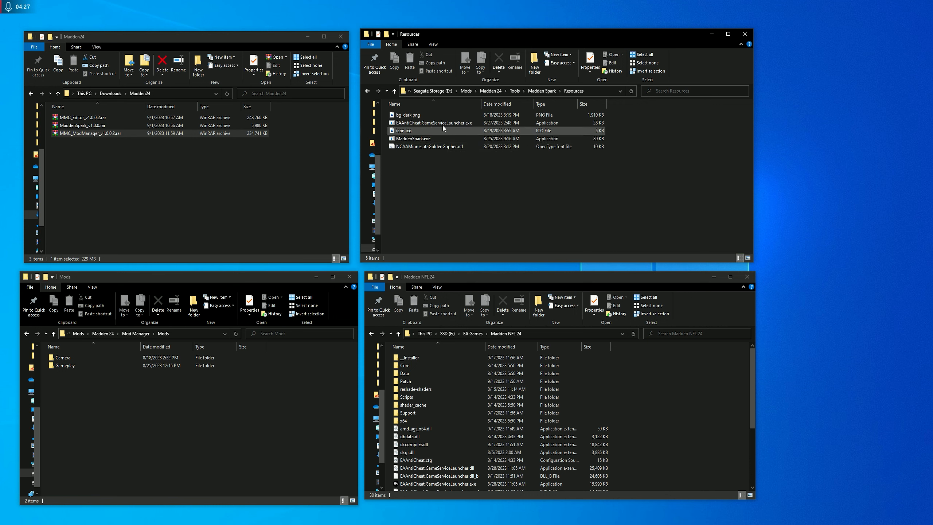
{"action": "key", "text": "alt+Up"}
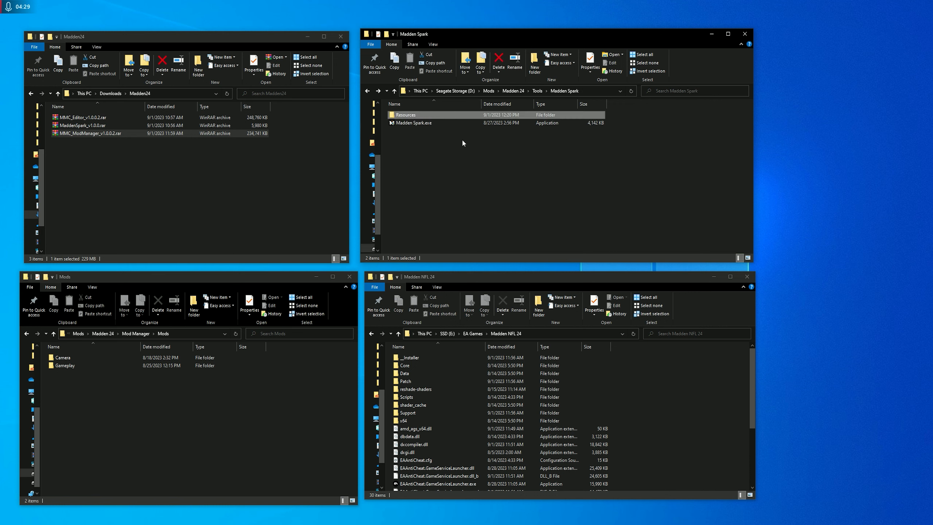
{"action": "left_click", "coordinate": [435, 124]}
{"action": "double_click", "coordinate": [434, 125]}
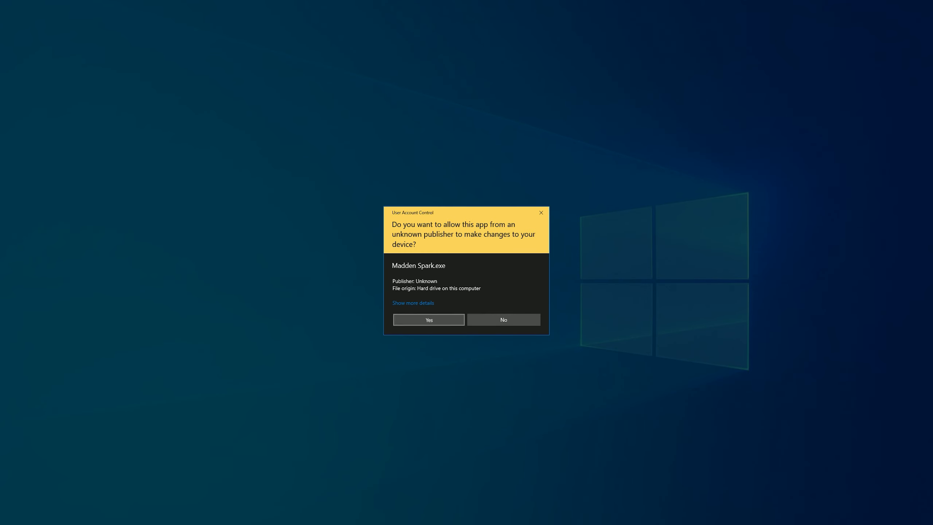
{"action": "left_click", "coordinate": [430, 319]}
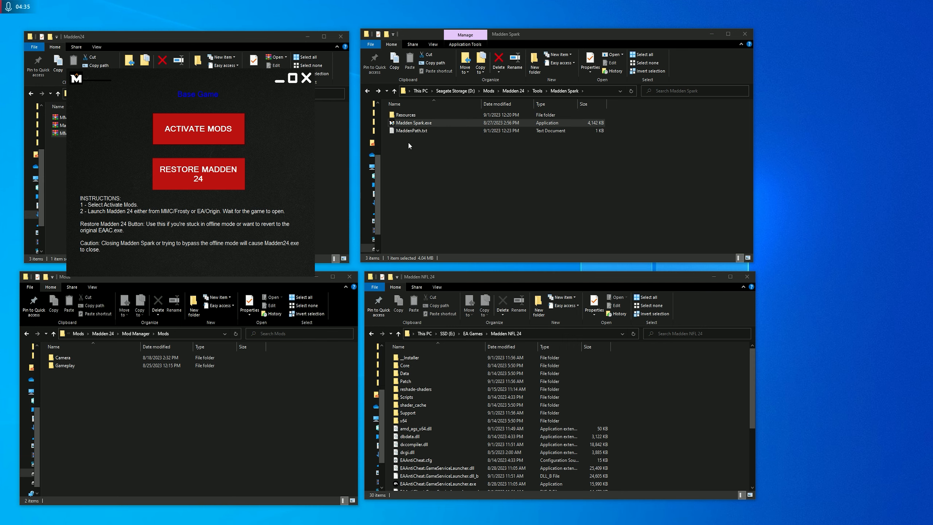
Step: Activate mods in Madden Spark, and return to the Madden Spark folder
{"action": "left_click_drag", "start_coordinate": [218, 74], "coordinate": [464, 128]}
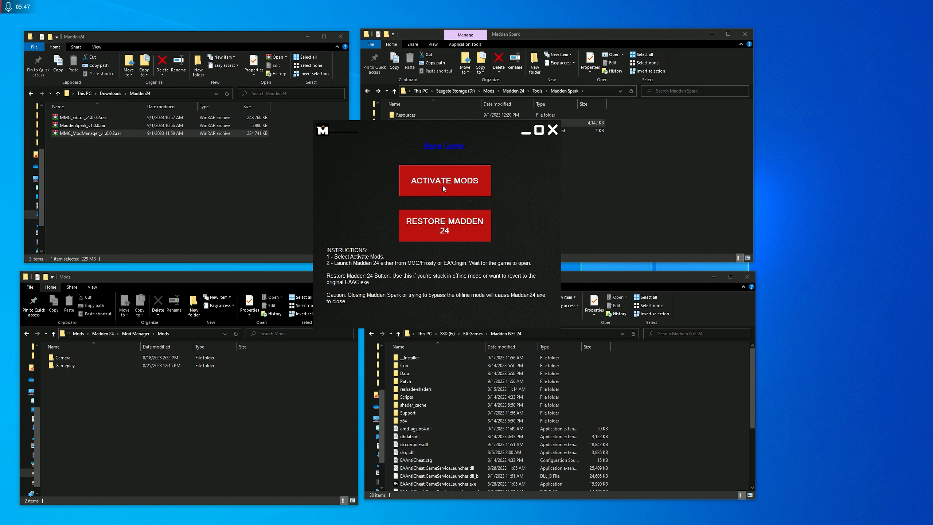
{"action": "left_click", "coordinate": [458, 185]}
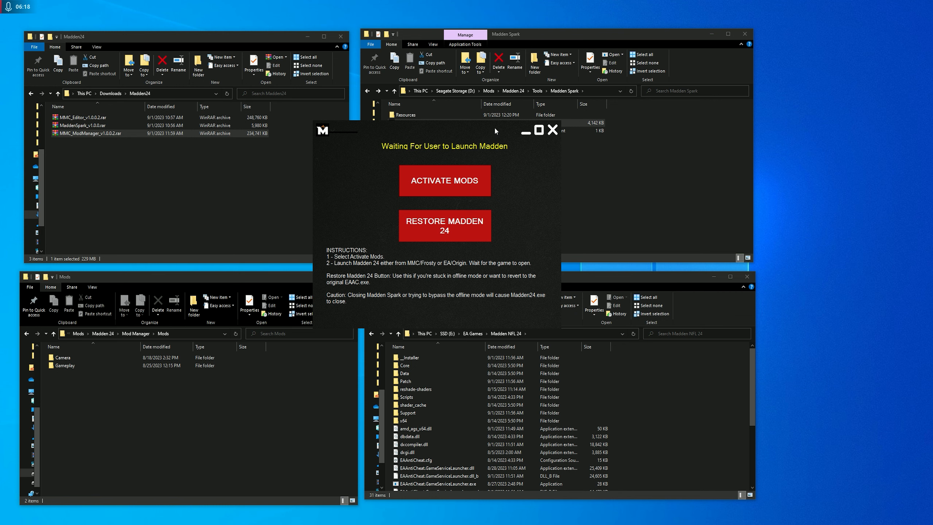
{"action": "left_click_drag", "start_coordinate": [495, 126], "coordinate": [480, 126]}
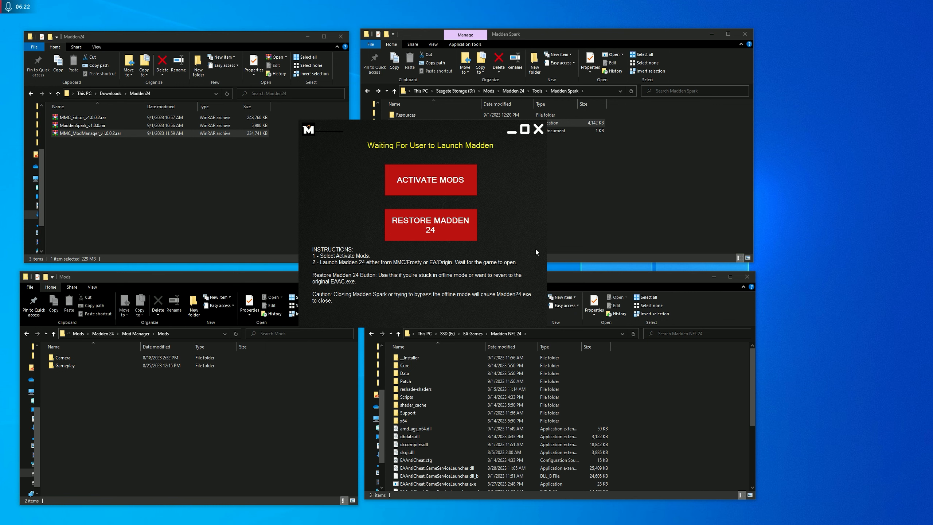
{"action": "left_click", "coordinate": [596, 147]}
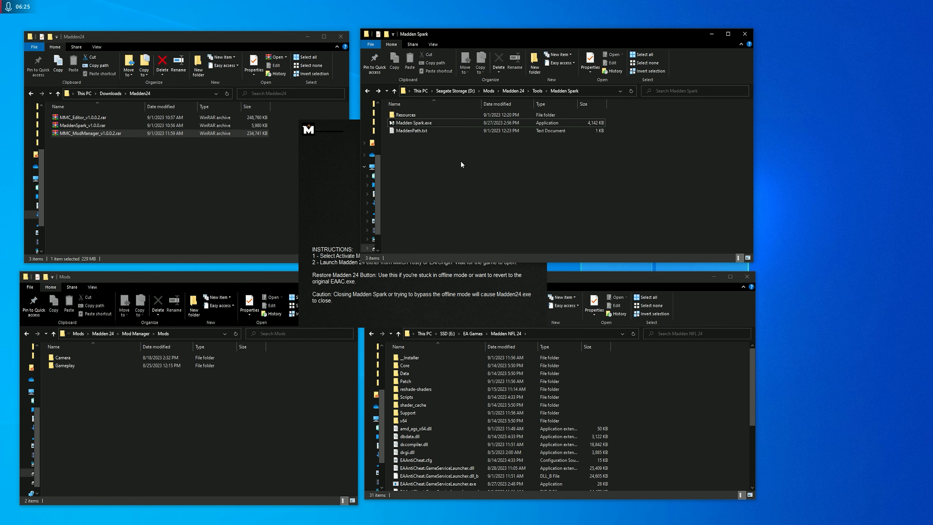
Step: Return to the Tools folder, run MMCModManager.exe from the MMC Mod Manager folder, and choose Madden NFL 24 as the game
{"action": "key", "text": "alt+Left"}
{"action": "left_click", "coordinate": [350, 184]}
{"action": "left_click_drag", "start_coordinate": [430, 132], "coordinate": [282, 141]}
{"action": "left_click_drag", "start_coordinate": [535, 33], "coordinate": [553, 33]}
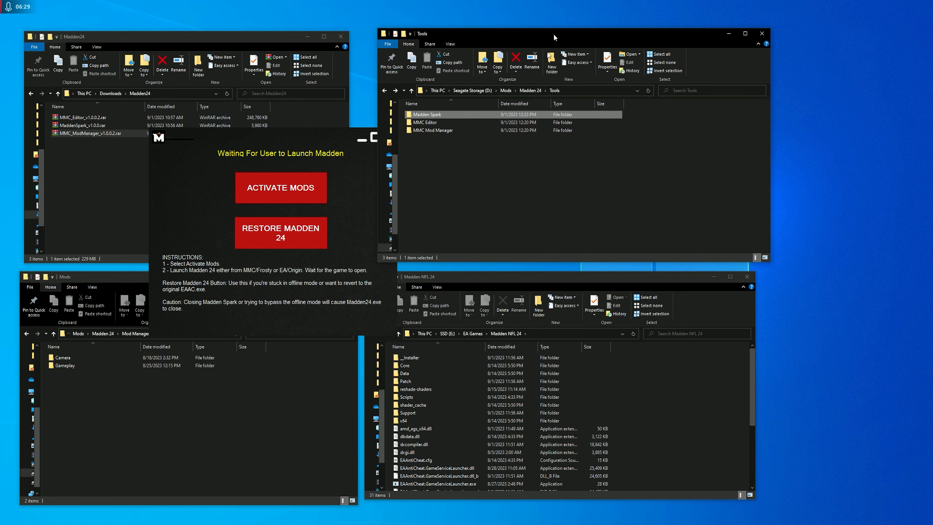
{"action": "double_click", "coordinate": [449, 130]}
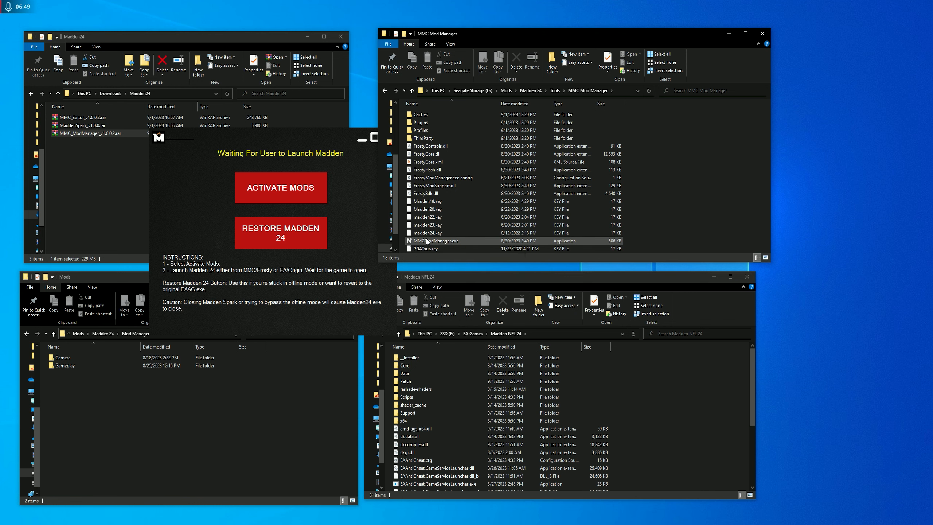
{"action": "double_click", "coordinate": [442, 242]}
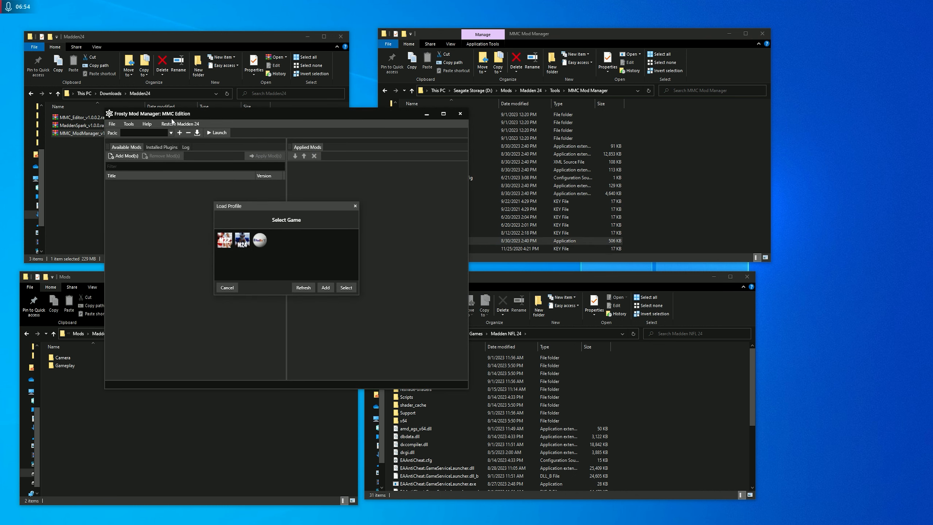
{"action": "left_click", "coordinate": [242, 240]}
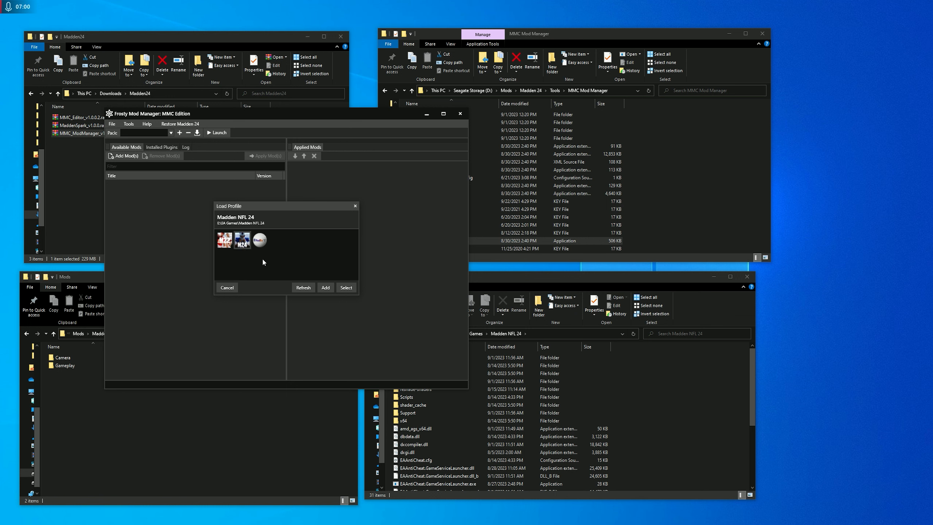
{"action": "left_click", "coordinate": [325, 288]}
{"action": "left_click", "coordinate": [605, 455]}
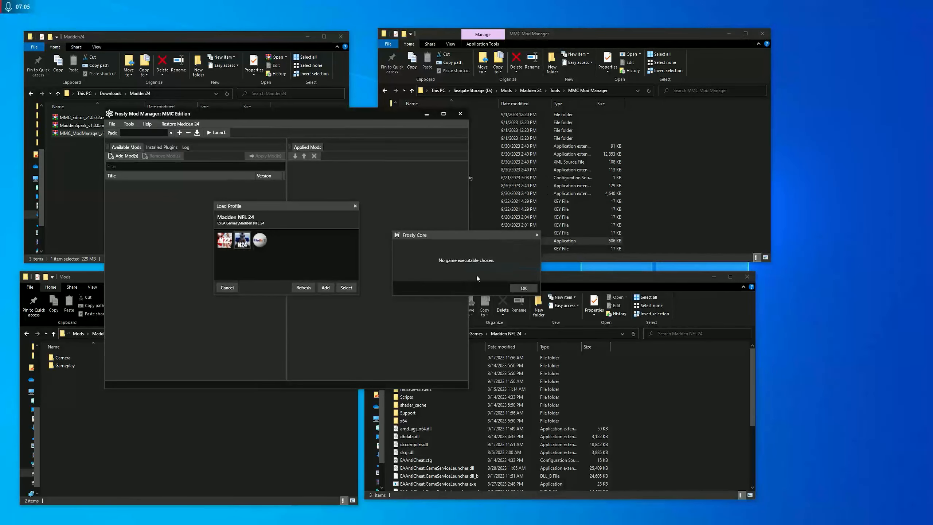
{"action": "left_click", "coordinate": [521, 287]}
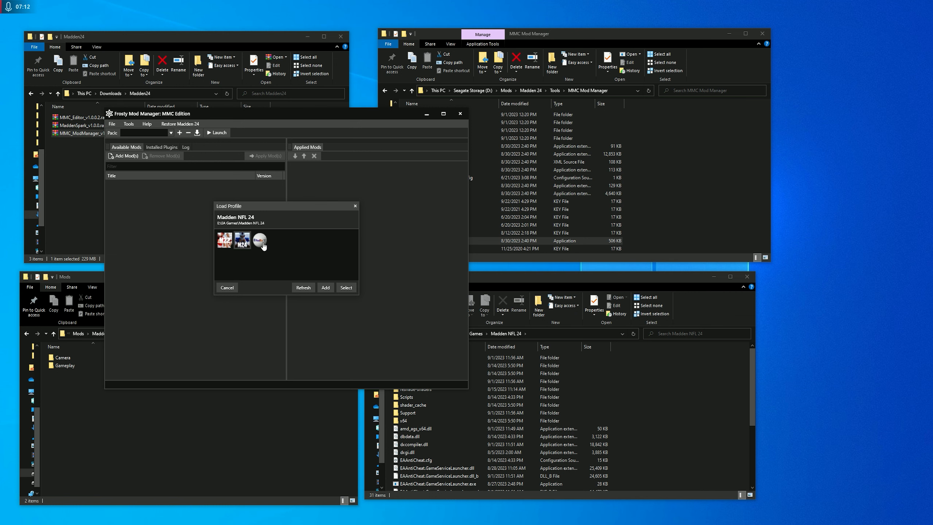
Step: Load the Madden NFL 24 profile and remove GameplayMod0.3.3, CustomCamera24 and TBR's Kicking for Men from the applied mods
{"action": "left_click", "coordinate": [354, 289]}
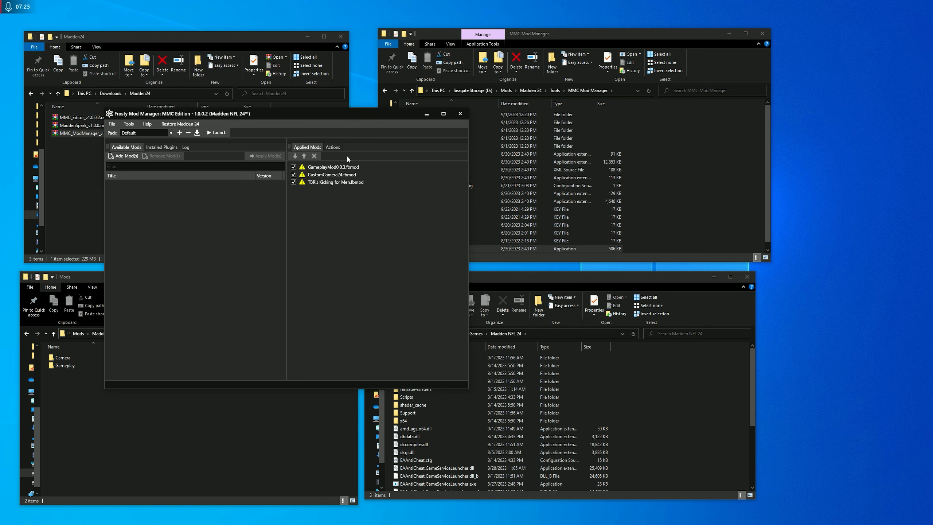
{"action": "left_click", "coordinate": [326, 167]}
{"action": "left_click", "coordinate": [315, 156]}
{"action": "left_click", "coordinate": [314, 156]}
{"action": "left_click", "coordinate": [315, 156]}
{"action": "left_click_drag", "start_coordinate": [331, 116], "coordinate": [472, 121]}
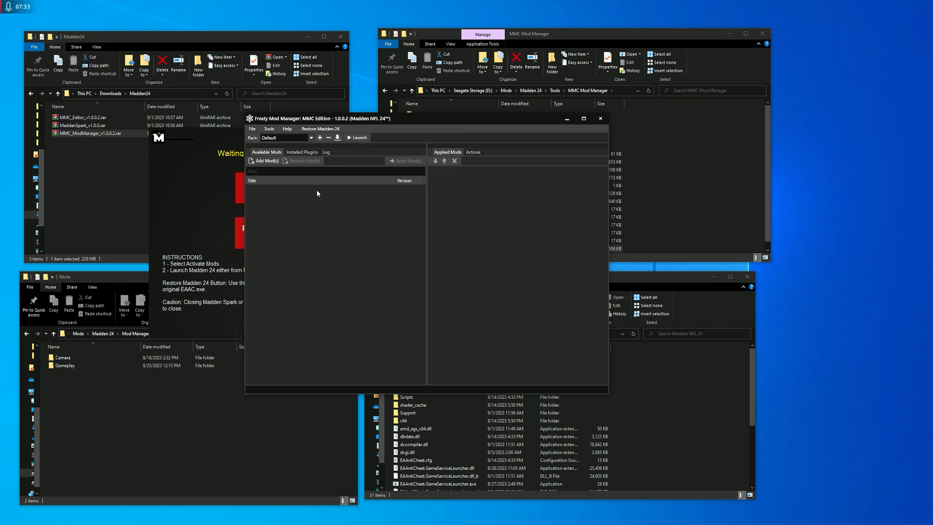
{"action": "left_click_drag", "start_coordinate": [416, 123], "coordinate": [431, 123]}
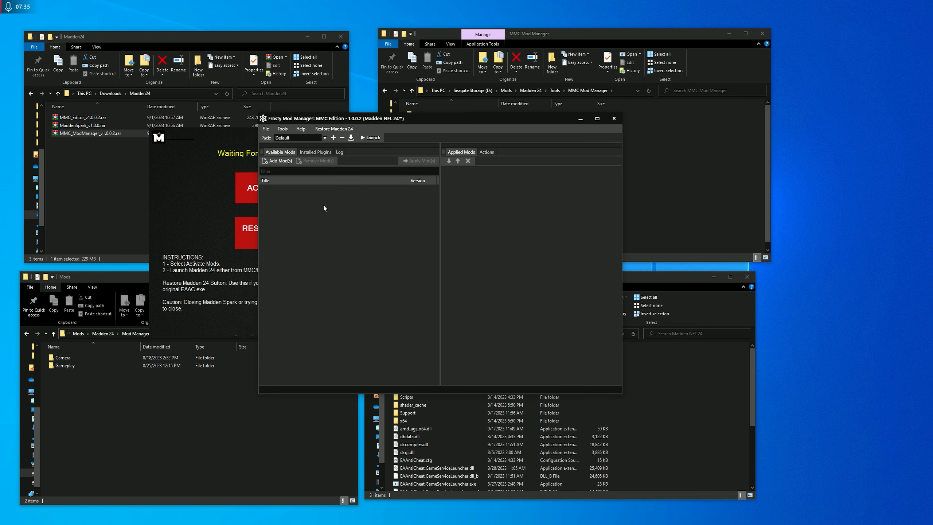
{"action": "left_click", "coordinate": [280, 163]}
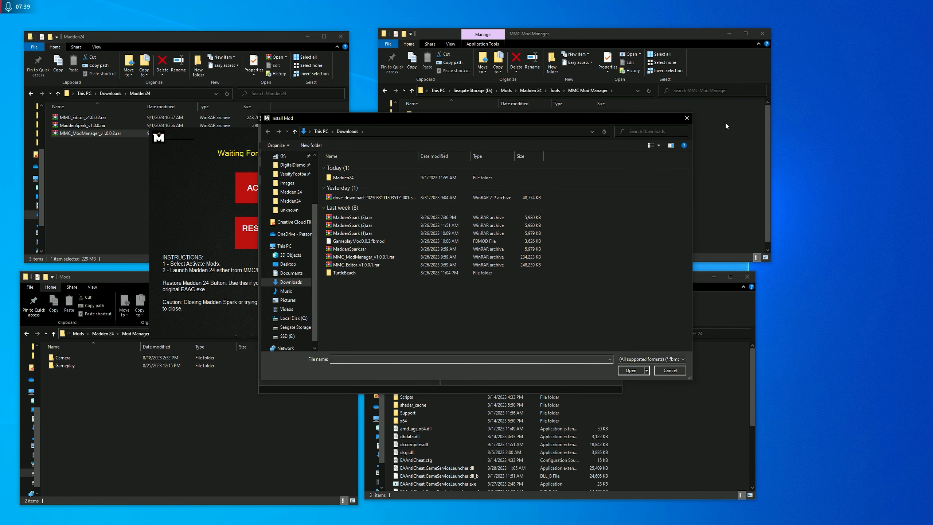
{"action": "left_click", "coordinate": [687, 120]}
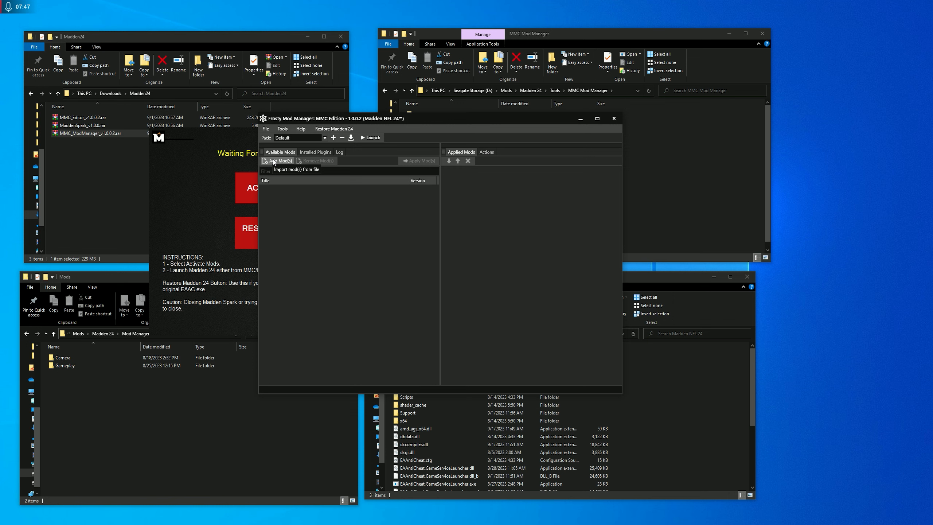
{"action": "left_click_drag", "start_coordinate": [446, 123], "coordinate": [456, 126]}
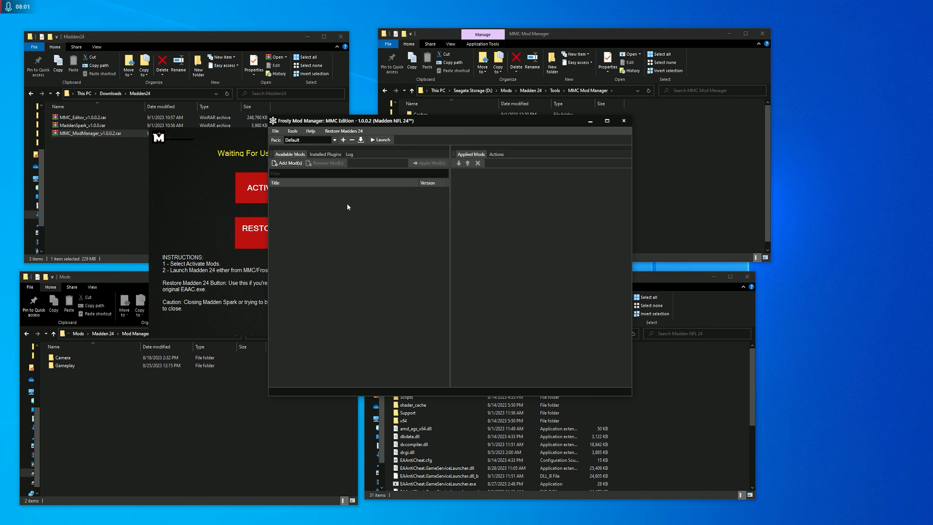
Step: Import Sabo Beta 0.1.fbmod from the Gameplay mods folder into Frosty Mod Manager, and acknowledge the installation report
{"action": "left_click", "coordinate": [124, 386]}
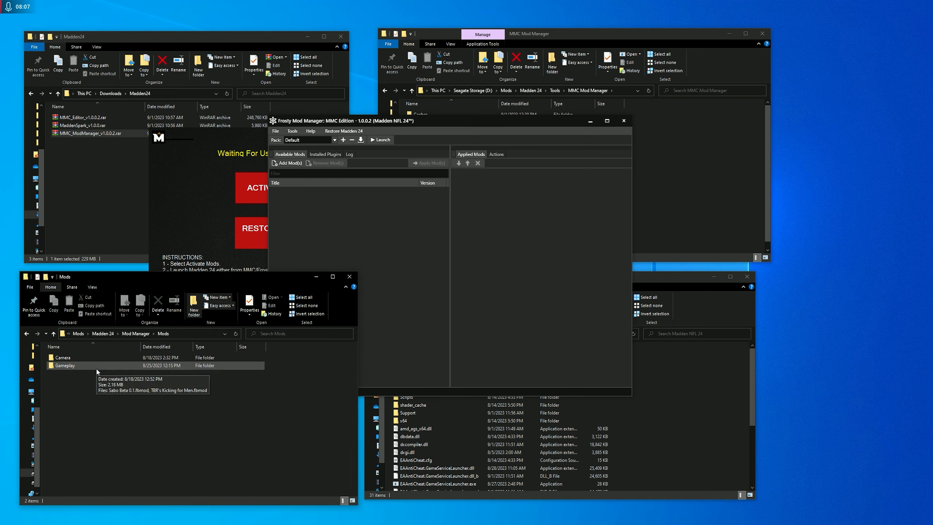
{"action": "left_click", "coordinate": [105, 358]}
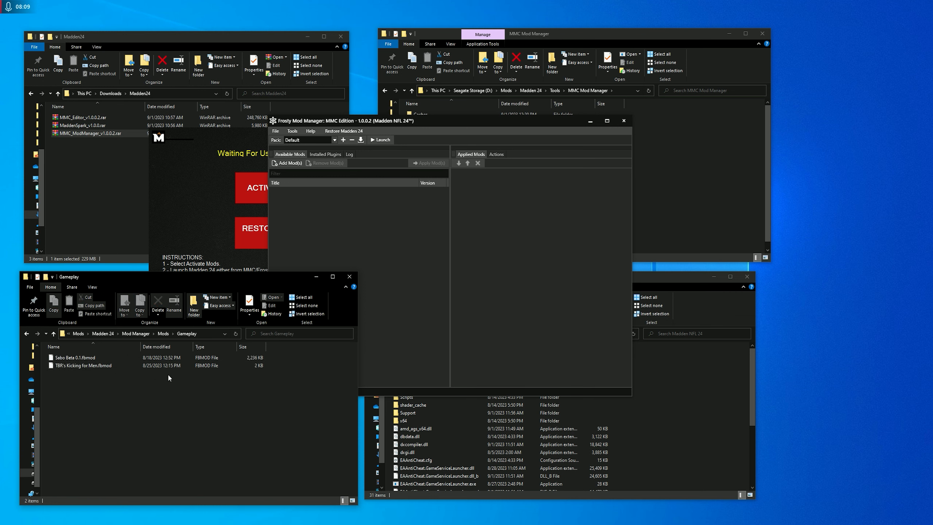
{"action": "double_click", "coordinate": [107, 365]}
{"action": "left_click", "coordinate": [130, 355]}
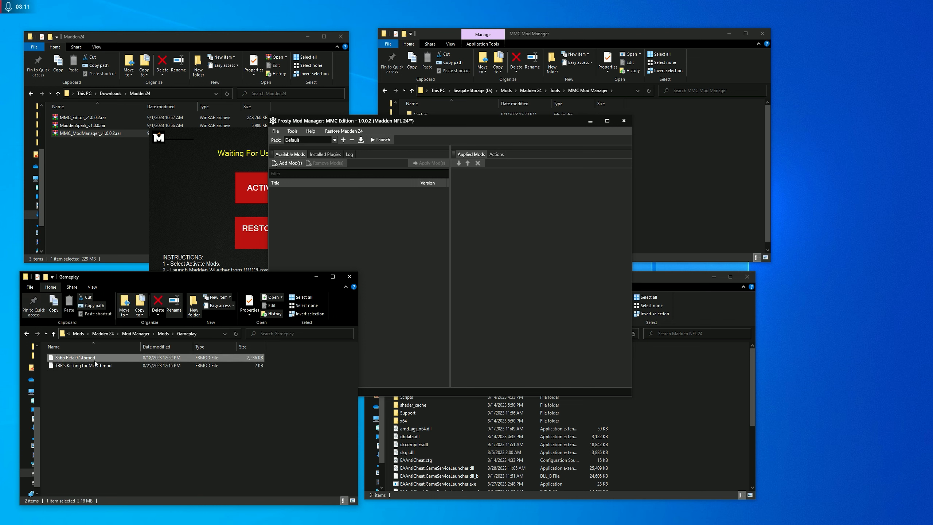
{"action": "left_click_drag", "start_coordinate": [88, 360], "coordinate": [387, 207]}
{"action": "left_click", "coordinate": [448, 237]}
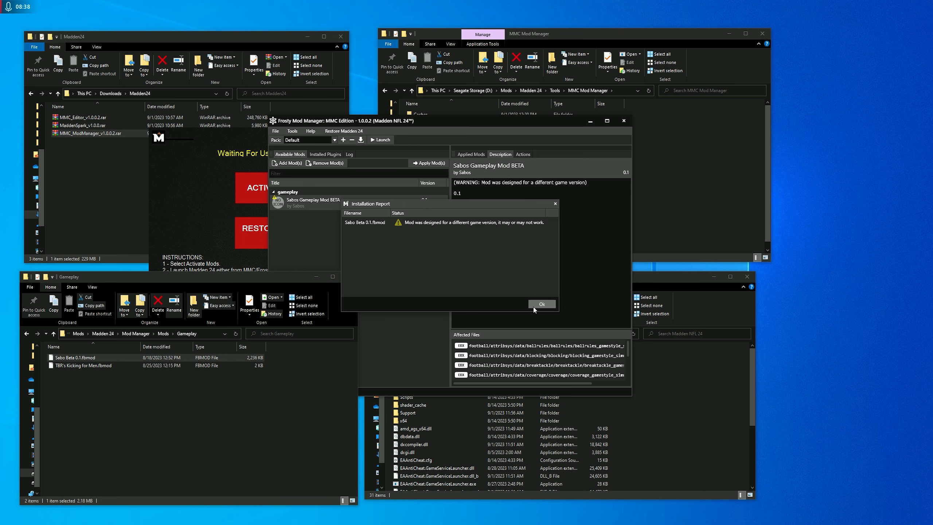
{"action": "left_click", "coordinate": [542, 304]}
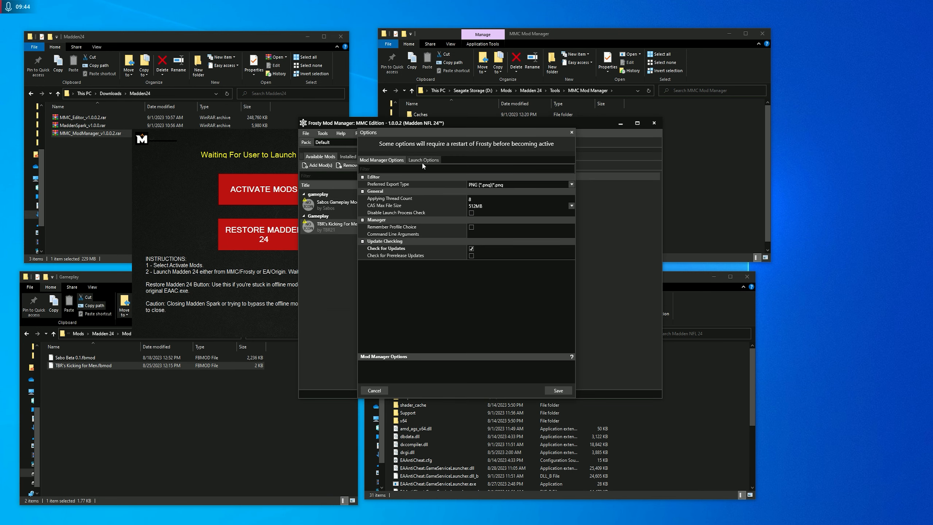
Step: Review the launch options, save the options, and launch the game with Sabos Gameplay Mod BETA and TBR's Kicking For Men applied
{"action": "left_click", "coordinate": [422, 160]}
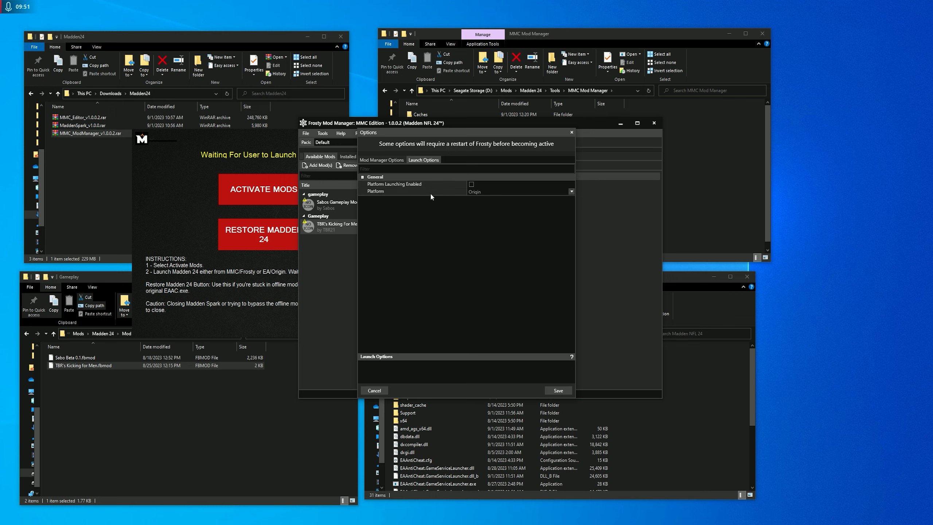
{"action": "left_click", "coordinate": [559, 390]}
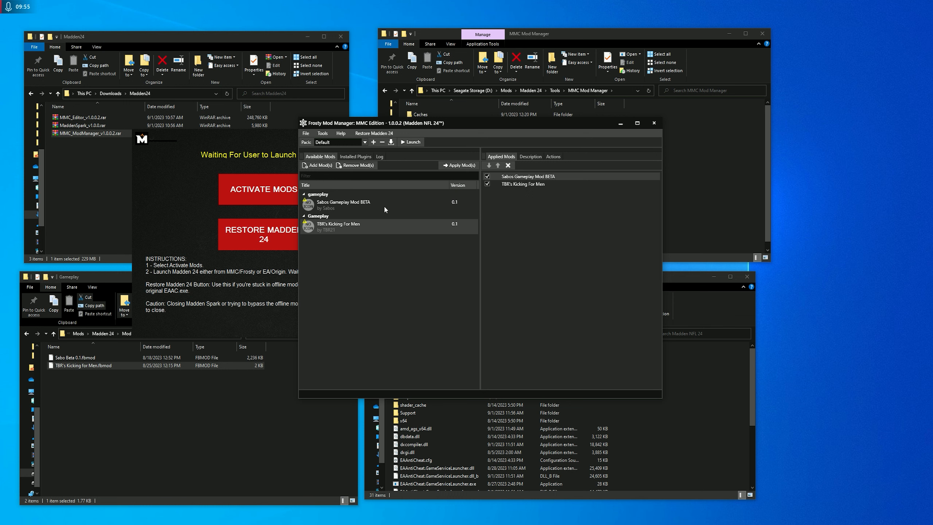
{"action": "left_click", "coordinate": [408, 142]}
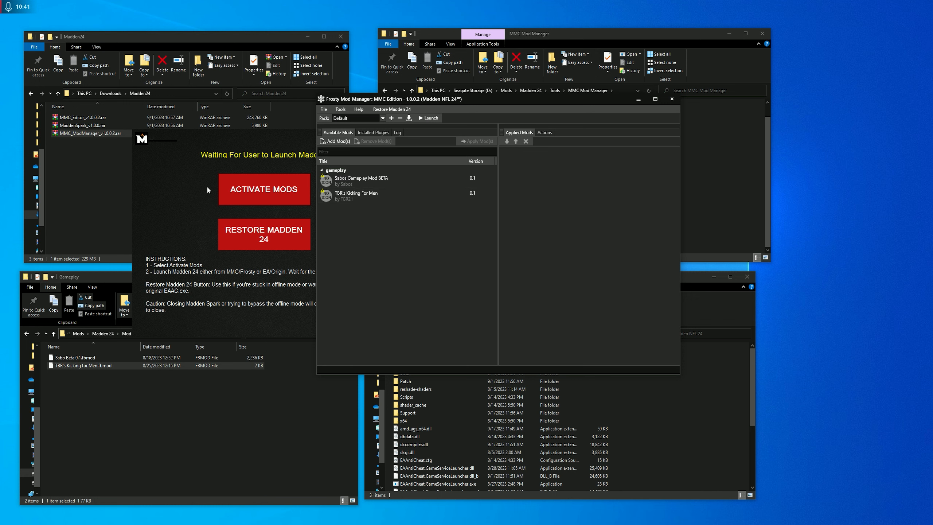
Step: Launch Madden NFL 24 from Frosty Mod Manager with no mods applied, and accept the elevated privileges request
{"action": "left_click", "coordinate": [243, 161]}
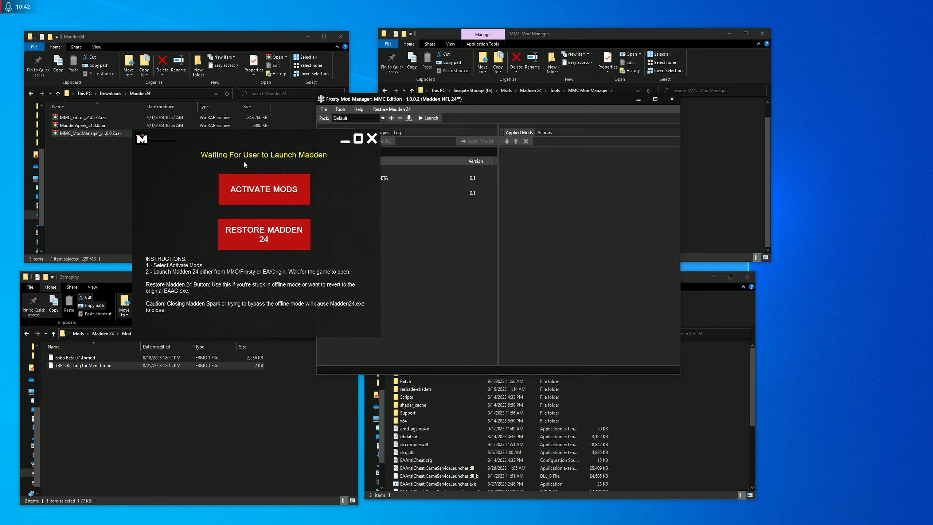
{"action": "left_click", "coordinate": [409, 202]}
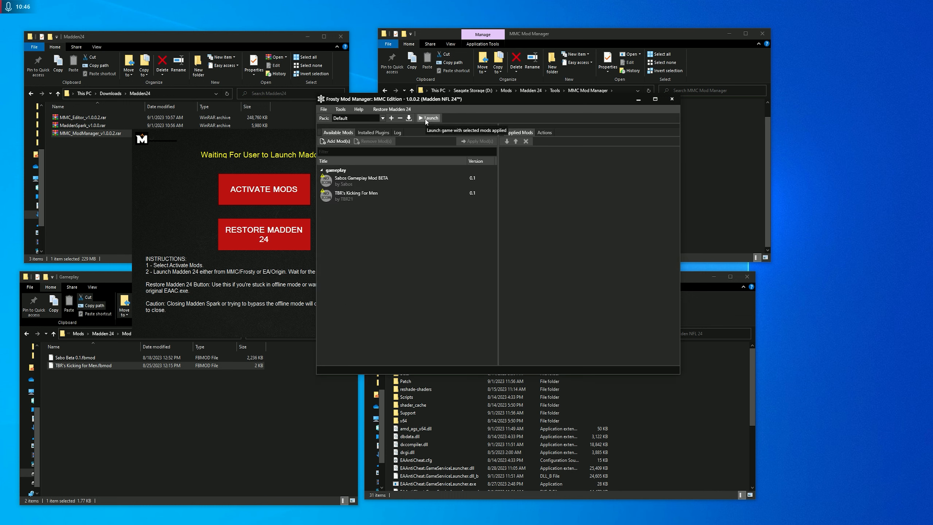
{"action": "left_click", "coordinate": [425, 118]}
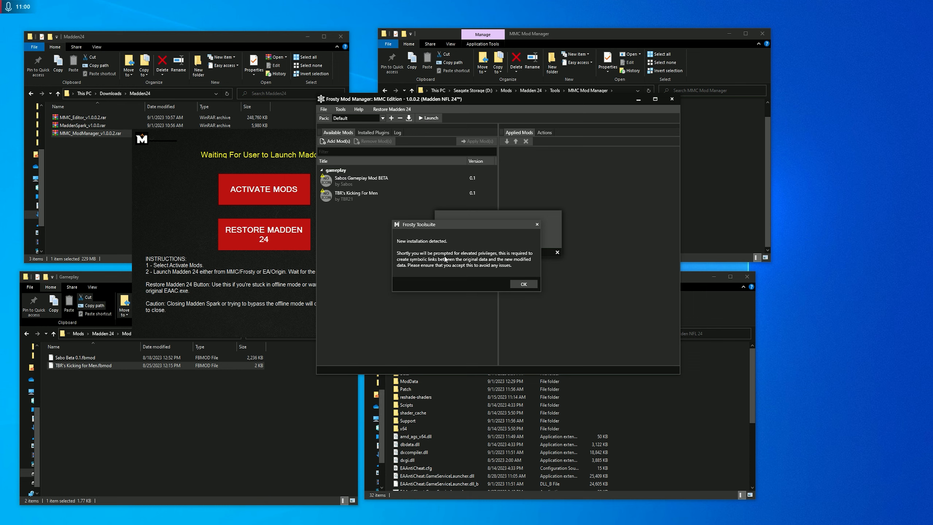
{"action": "left_click", "coordinate": [523, 283]}
{"action": "left_click", "coordinate": [439, 315]}
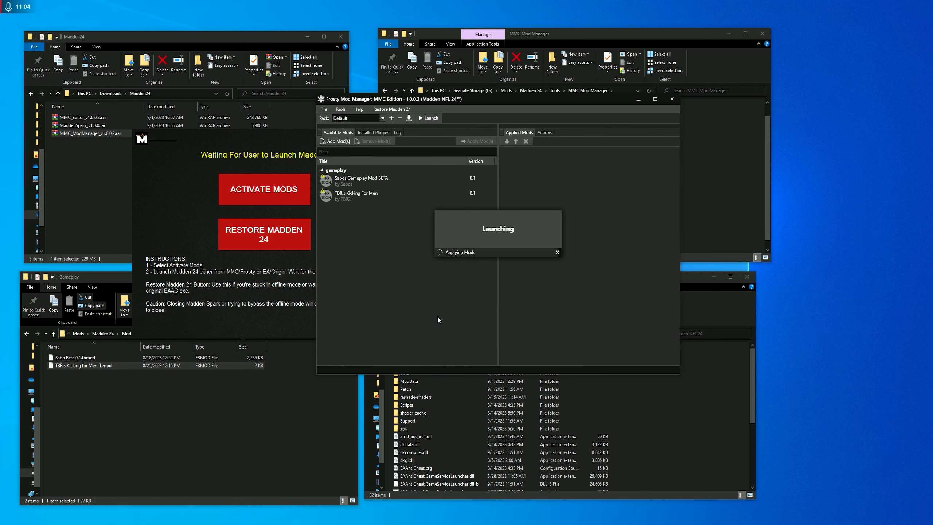
{"action": "left_click", "coordinate": [437, 316]}
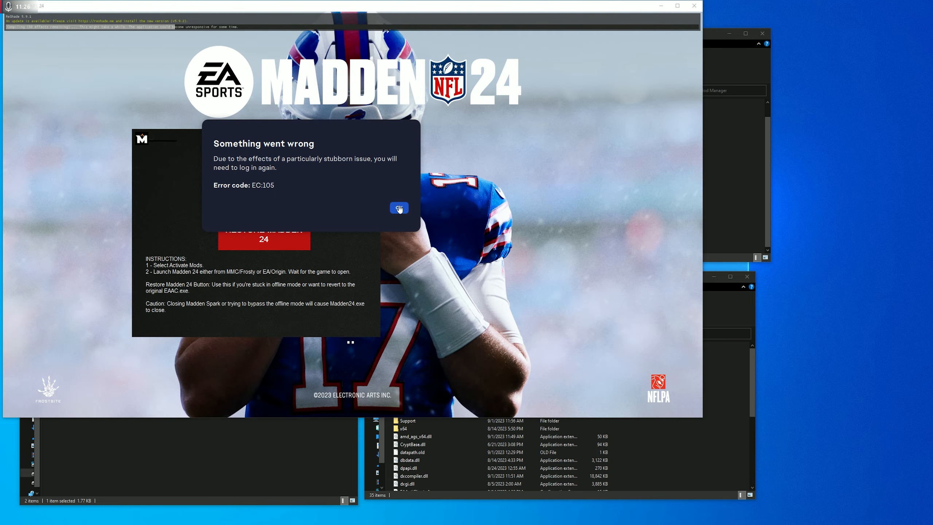
Step: Dismiss the EA login error, close the EA app, and move the Madden Spark window clear of the folder windows
{"action": "left_click", "coordinate": [399, 208]}
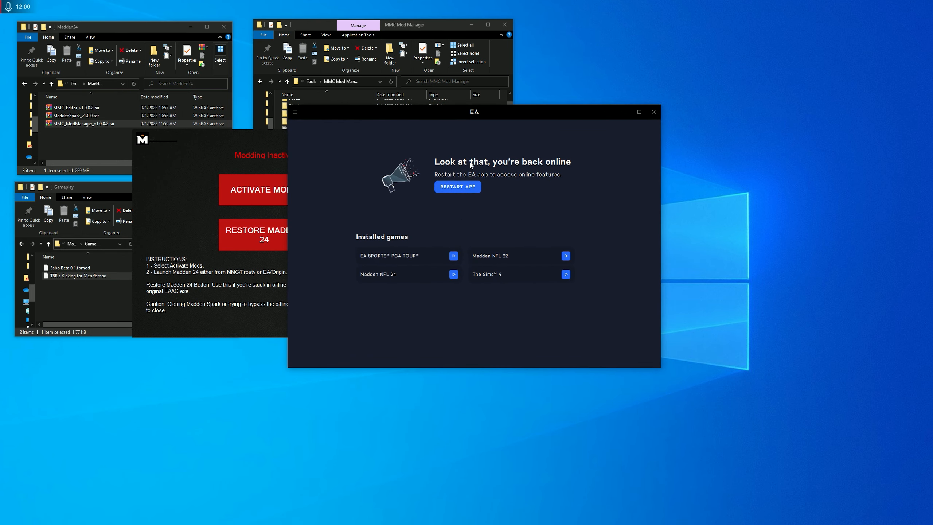
{"action": "left_click", "coordinate": [653, 112]}
{"action": "left_click_drag", "start_coordinate": [322, 142], "coordinate": [709, 121]}
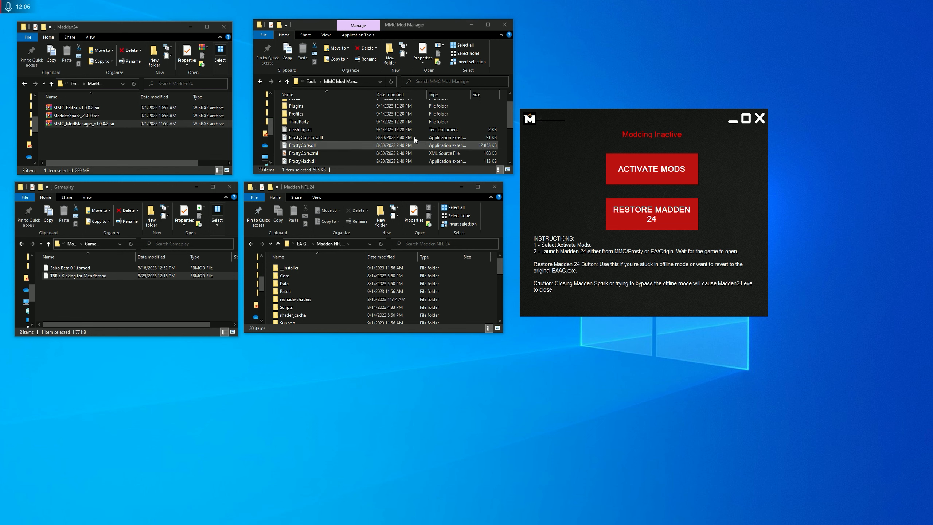
Step: Open the MMC Editor folder inside Tools, and activate mods in Madden Spark
{"action": "key", "text": "BackSpace"}
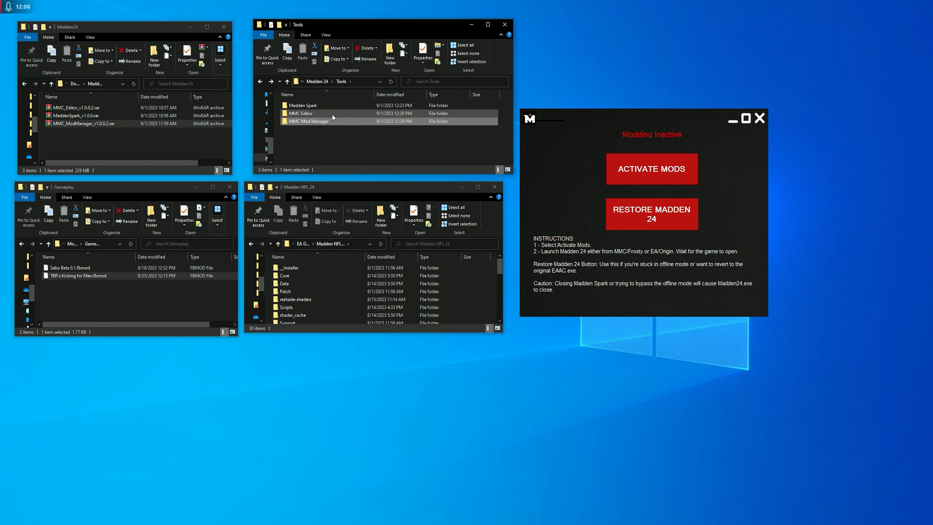
{"action": "double_click", "coordinate": [333, 114]}
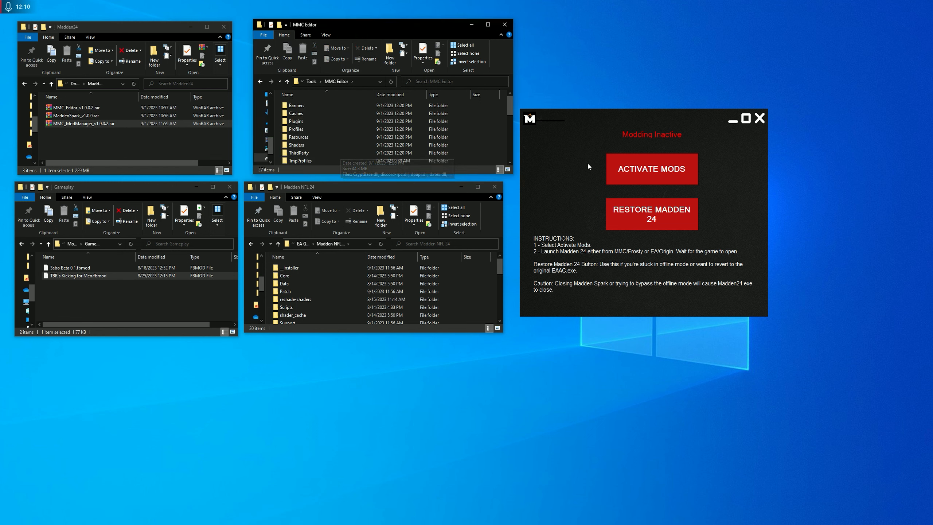
{"action": "left_click", "coordinate": [651, 174]}
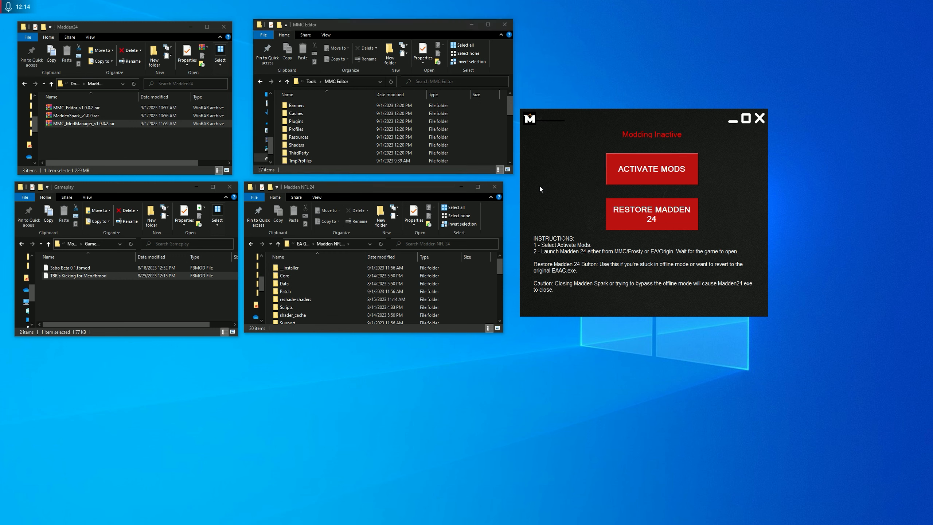
{"action": "left_click", "coordinate": [644, 171]}
Step: Start the MMC Editor from its folder and load the Madden NFL 24 profile
{"action": "scroll", "coordinate": [367, 143], "scroll_direction": "down", "scroll_amount": 5}
{"action": "scroll", "coordinate": [335, 142], "scroll_direction": "up", "scroll_amount": 1}
{"action": "double_click", "coordinate": [331, 135]}
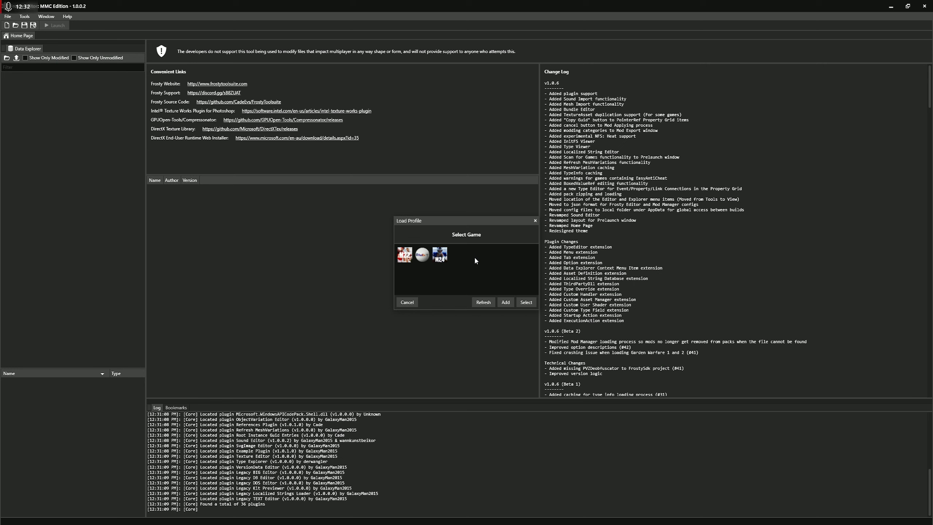
{"action": "left_click", "coordinate": [440, 254]}
{"action": "left_click", "coordinate": [526, 302]}
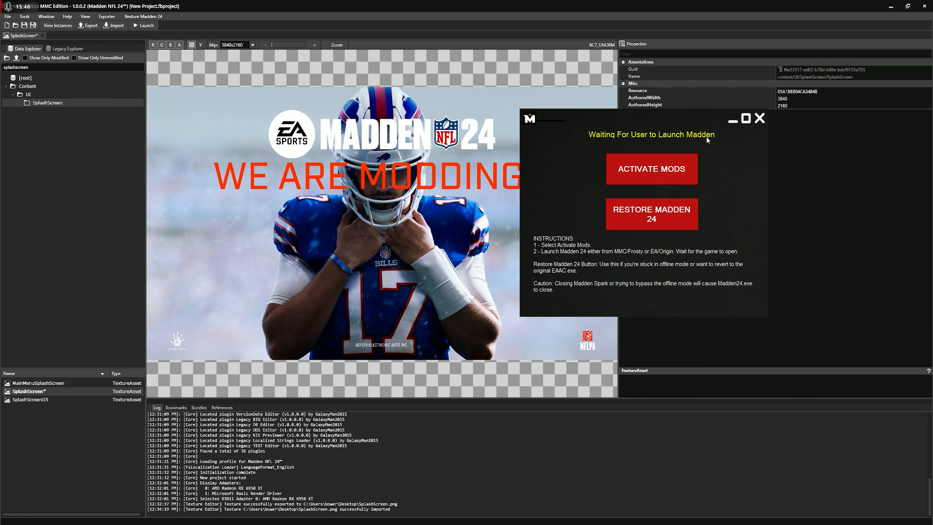
Step: Launch Madden NFL 24 from the MMC Editor with the modified SplashScreen texture, accept elevated privileges, and dismiss the EA Servers connection notice
{"action": "left_click", "coordinate": [143, 26]}
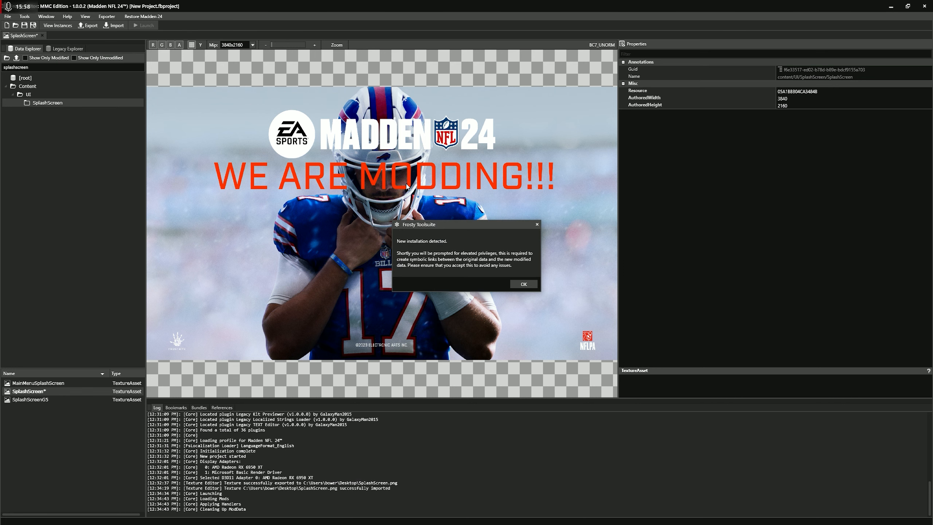
{"action": "left_click", "coordinate": [524, 286]}
{"action": "left_click", "coordinate": [440, 312]}
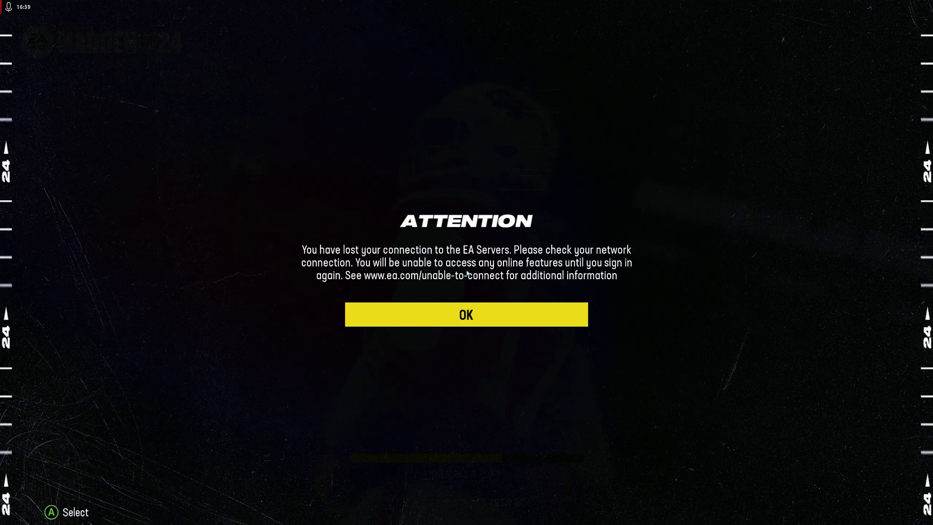
{"action": "key", "text": "Return"}
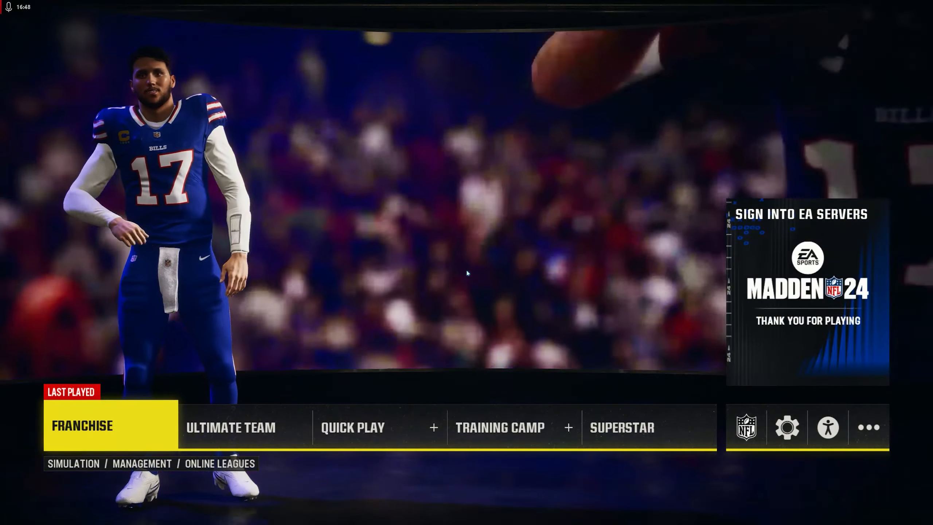
Step: Look through the game modes on the Madden NFL 24 main menu, from Franchise through Superstar
{"action": "key", "text": "Right"}
{"action": "key", "text": "Right"}
{"action": "key", "text": "Right"}
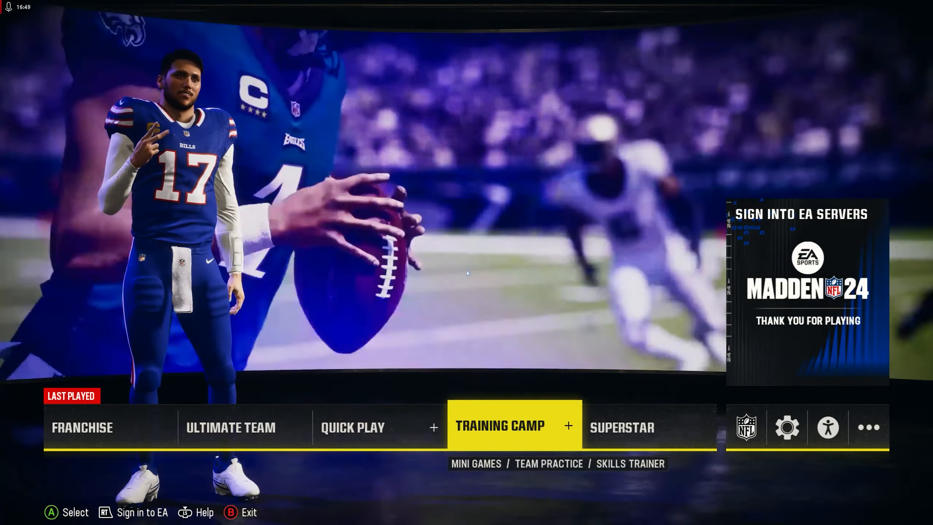
{"action": "key", "text": "Left"}
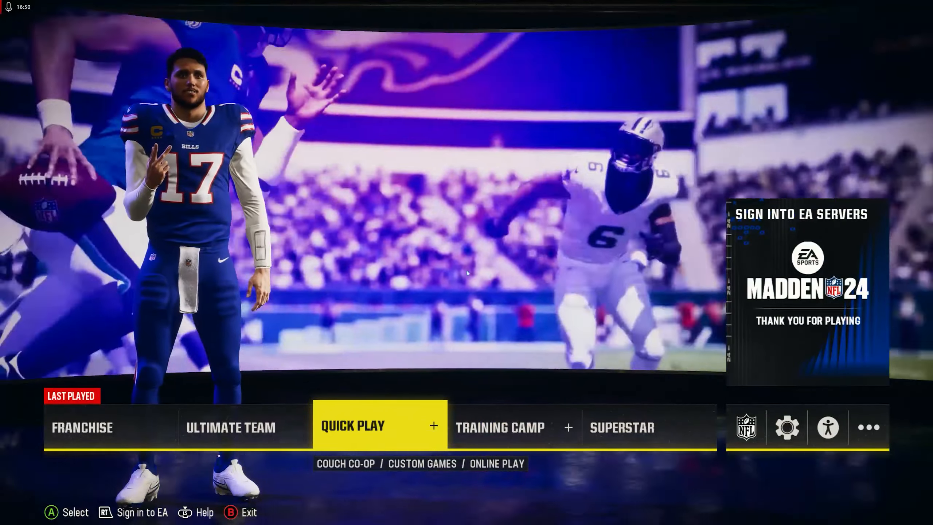
{"action": "key", "text": "Left"}
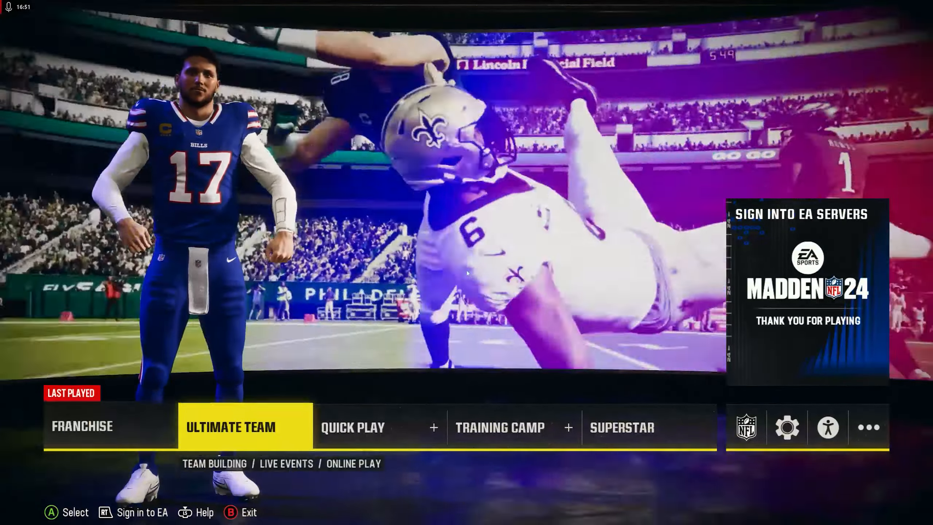
{"action": "key", "text": "Right"}
{"action": "key", "text": "Left"}
{"action": "key", "text": "Left"}
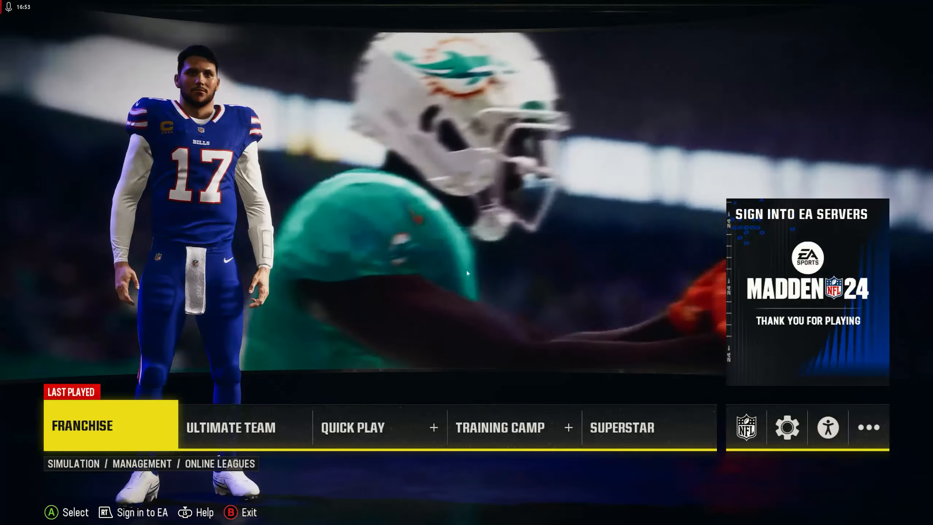
{"action": "key", "text": "Right"}
{"action": "key", "text": "Right"}
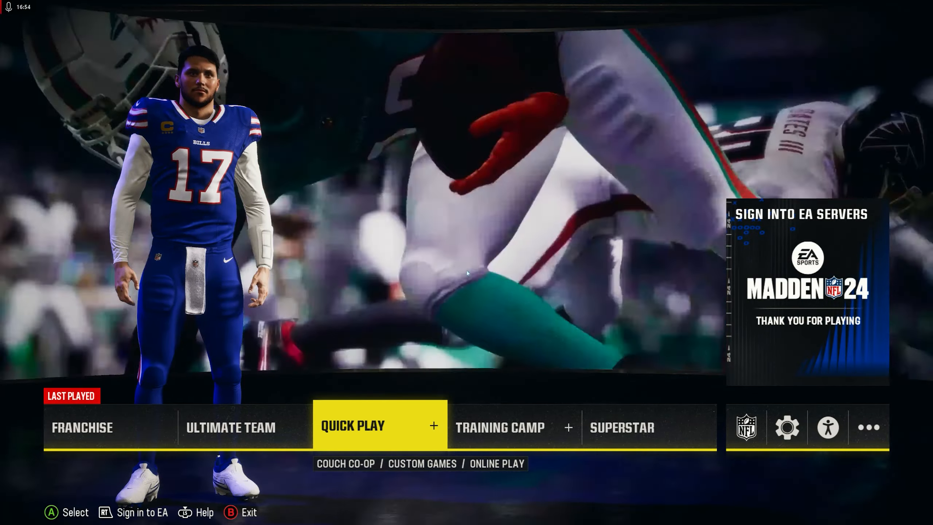
{"action": "key", "text": "Right"}
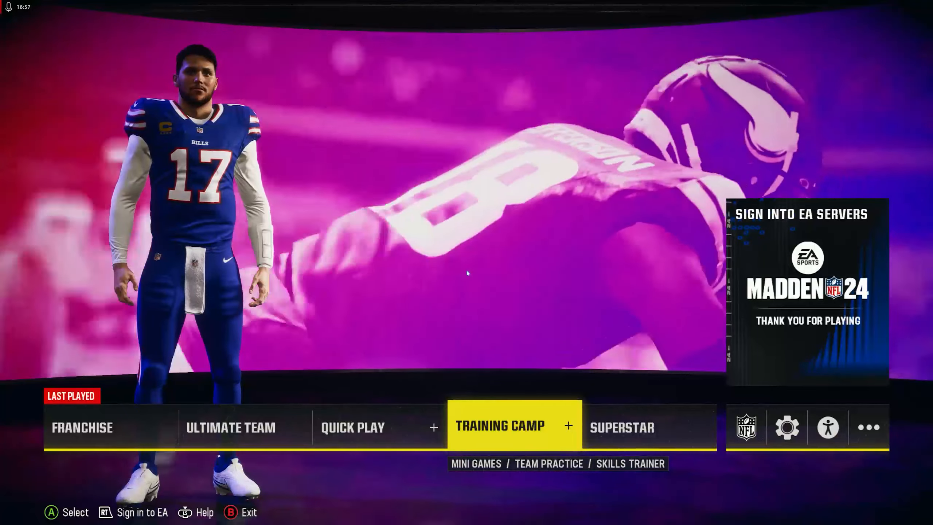
{"action": "key", "text": "Right"}
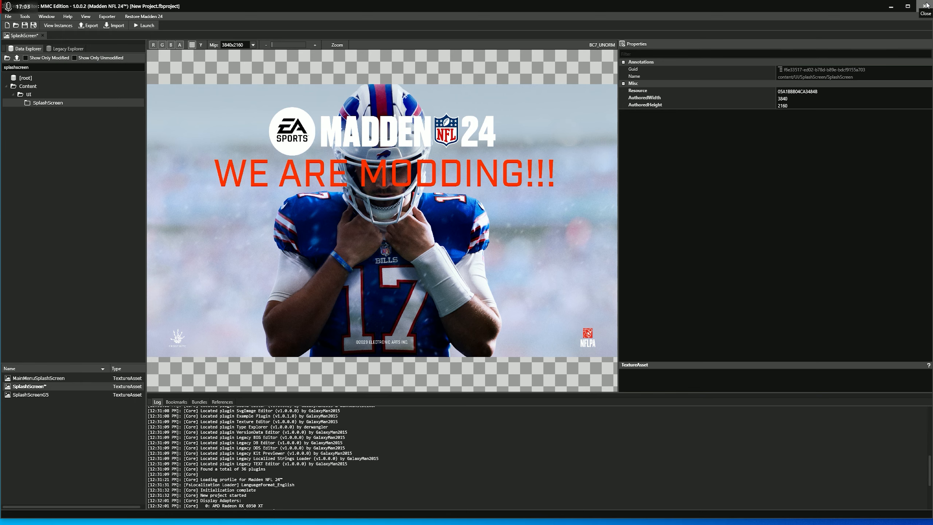
Step: Close the EA app, and arrange the enlarged MMC Editor folder window above the Madden NFL 24 folder window
{"action": "left_click", "coordinate": [558, 78]}
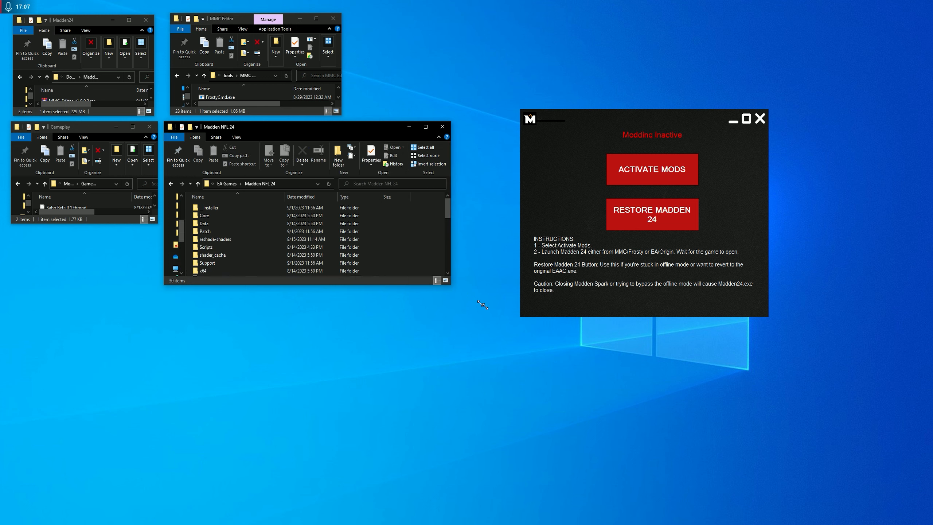
{"action": "left_click_drag", "start_coordinate": [369, 128], "coordinate": [369, 216]}
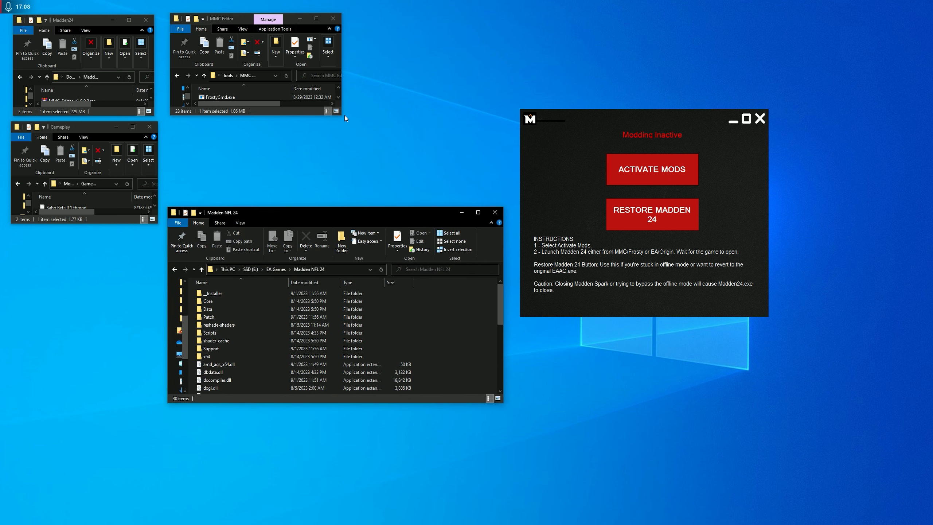
{"action": "left_click_drag", "start_coordinate": [348, 116], "coordinate": [501, 204]}
{"action": "left_click", "coordinate": [538, 201]}
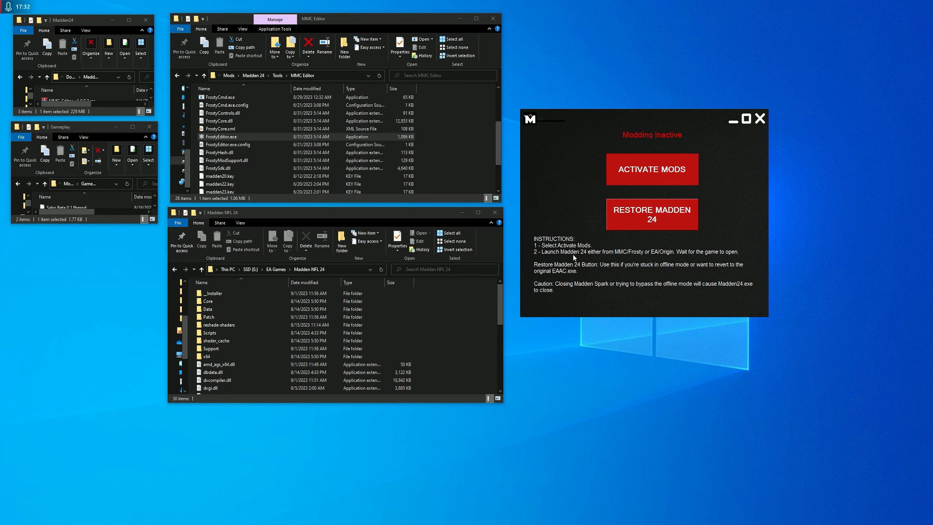
Step: Restore Madden 24 to the base game in Madden Spark, and run Madden24.exe from the Madden NFL 24 folder, closing the EA app at the end
{"action": "left_click", "coordinate": [619, 217]}
{"action": "scroll", "coordinate": [305, 328], "scroll_direction": "down", "scroll_amount": 5}
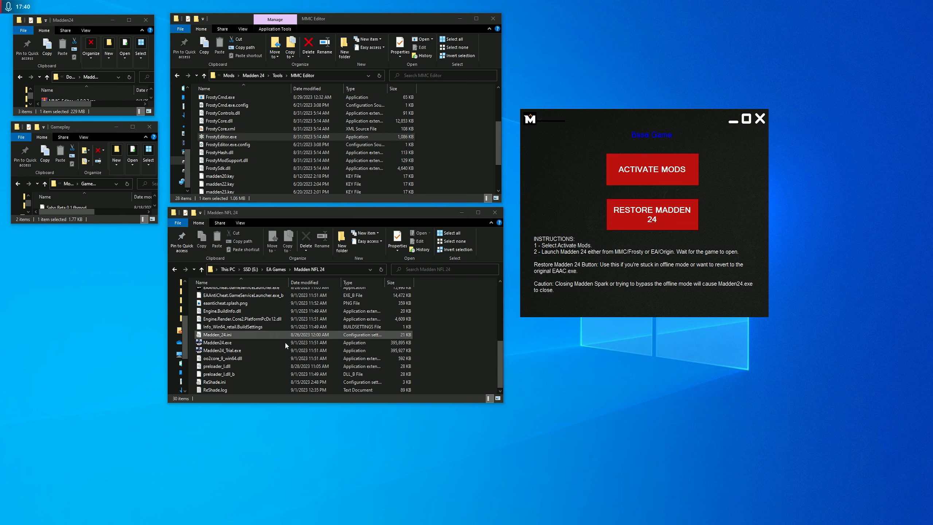
{"action": "double_click", "coordinate": [252, 341]}
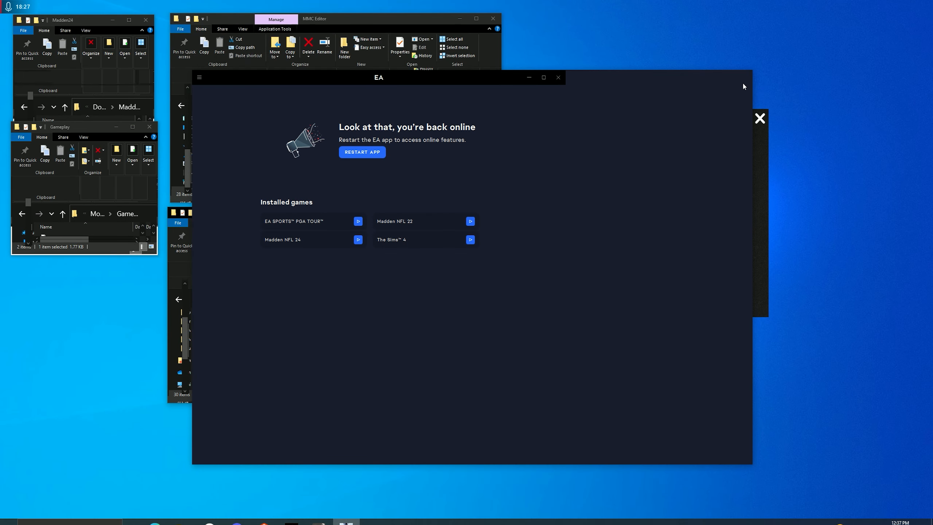
{"action": "left_click", "coordinate": [559, 77]}
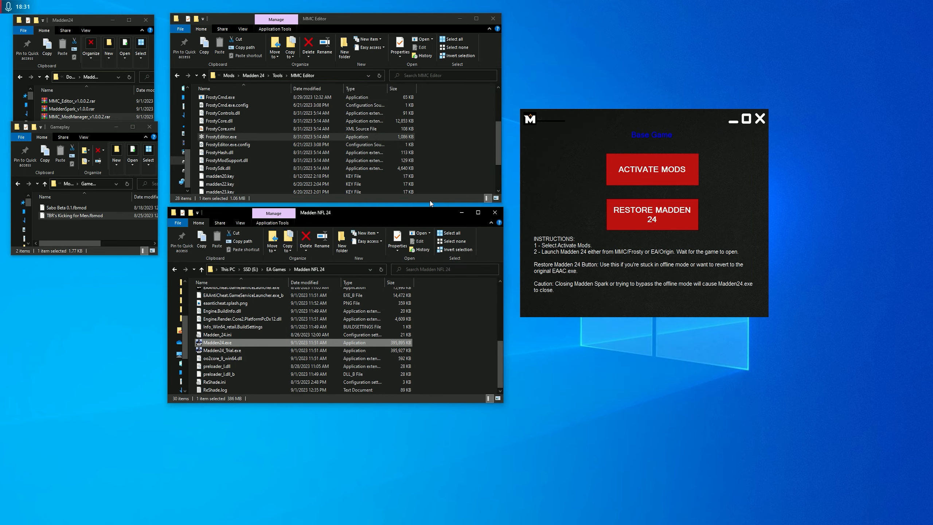